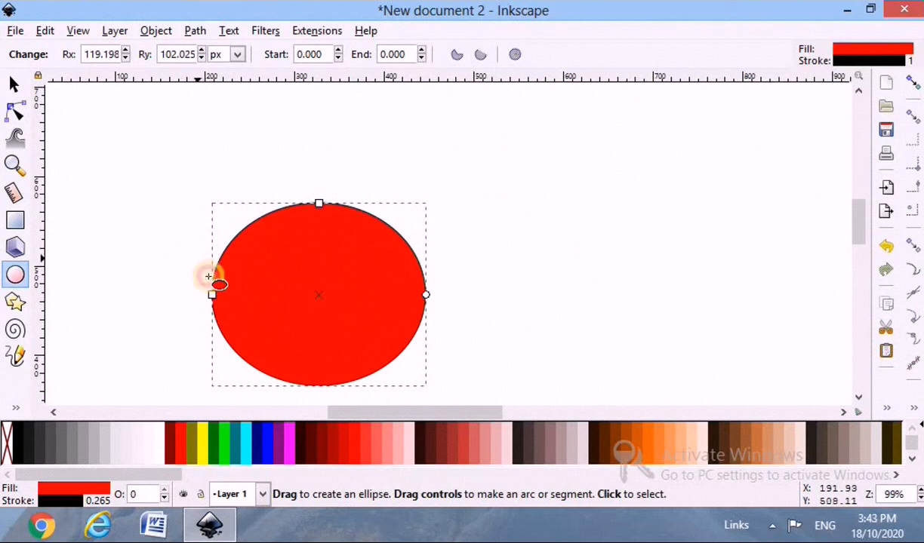
Duplicate the small red circle four times and place the copies side by side along the large ellipse's upper-left edge.
{"action": "key", "text": "s"}
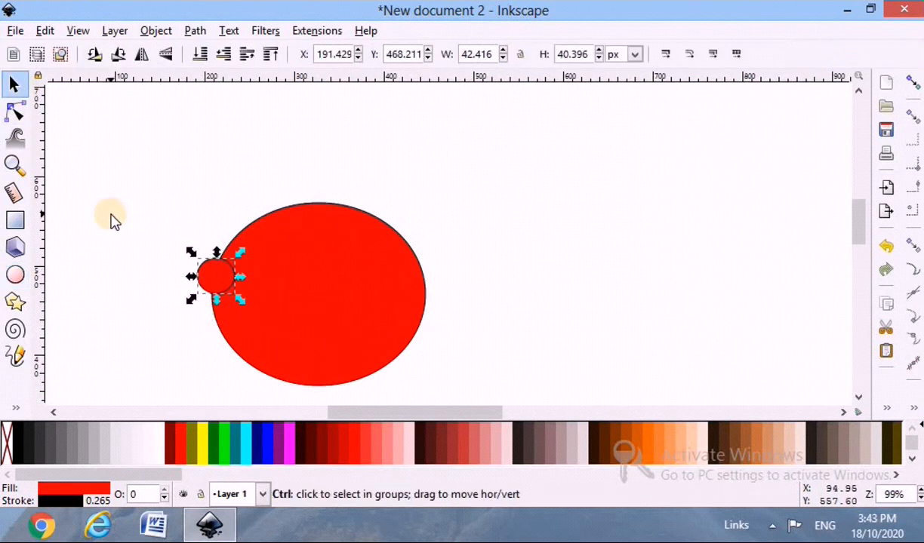
{"action": "key", "text": "ctrl+d"}
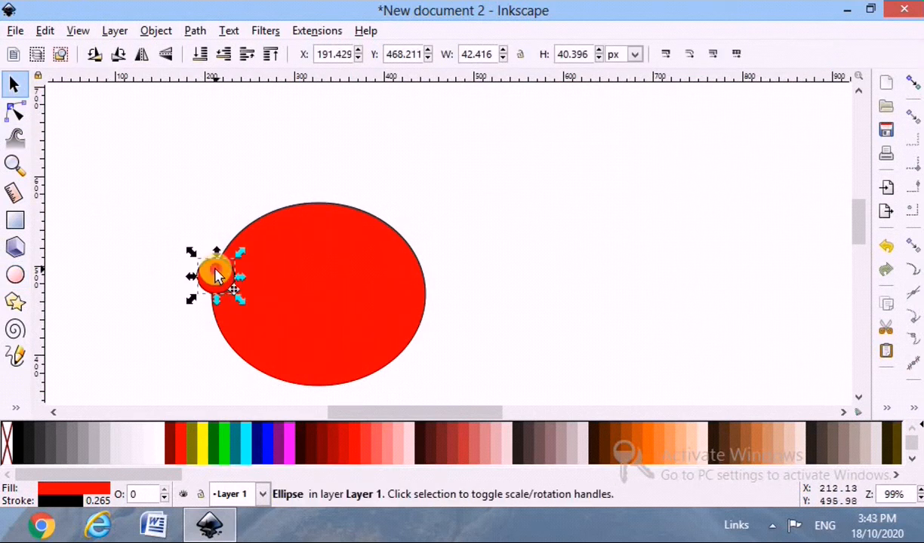
{"action": "left_click_drag", "start_coordinate": [222, 273], "coordinate": [236, 243]}
{"action": "left_click", "coordinate": [212, 284]}
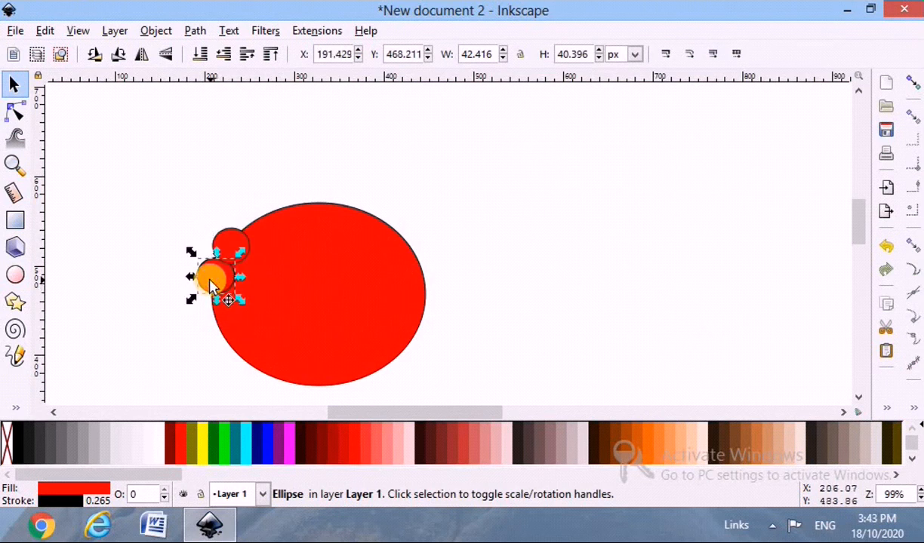
{"action": "key", "text": "ctrl+d"}
{"action": "left_click_drag", "start_coordinate": [204, 278], "coordinate": [245, 225]}
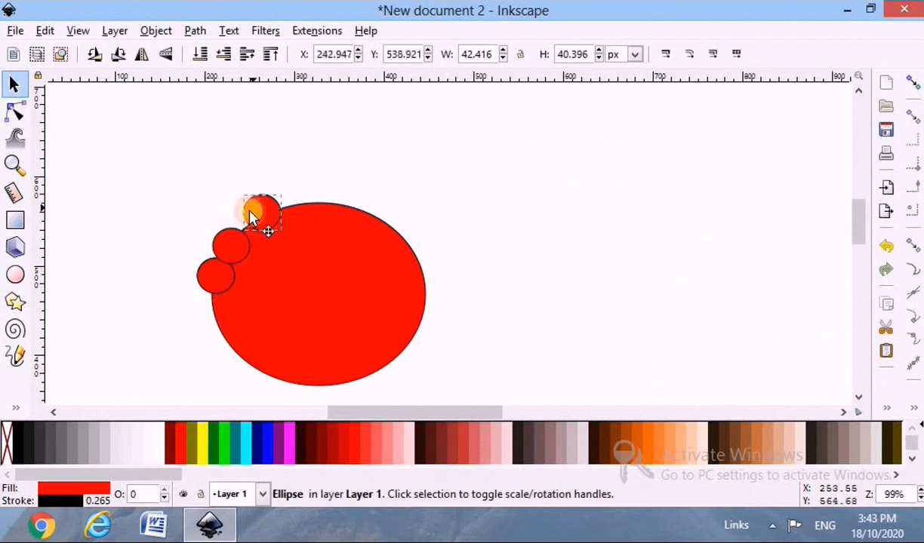
{"action": "key", "text": "ctrl+d"}
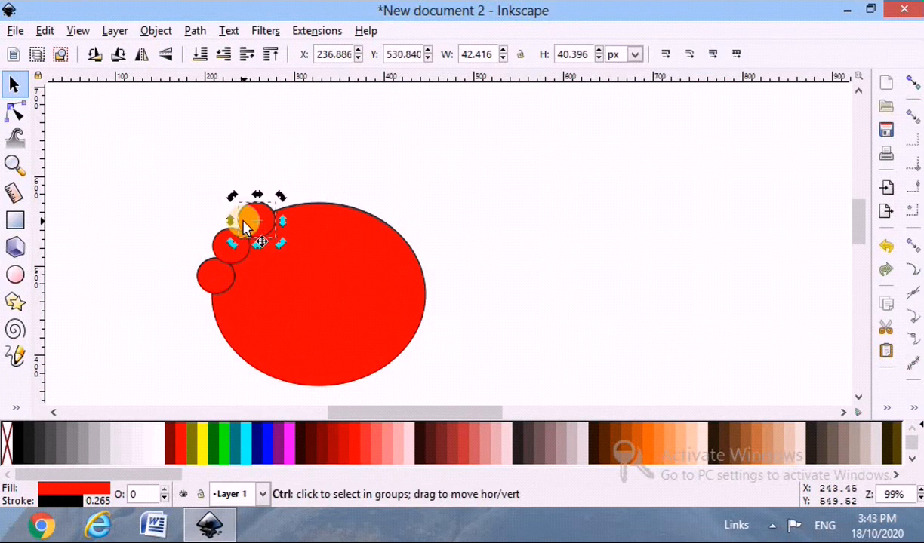
{"action": "left_click_drag", "start_coordinate": [256, 218], "coordinate": [279, 207]}
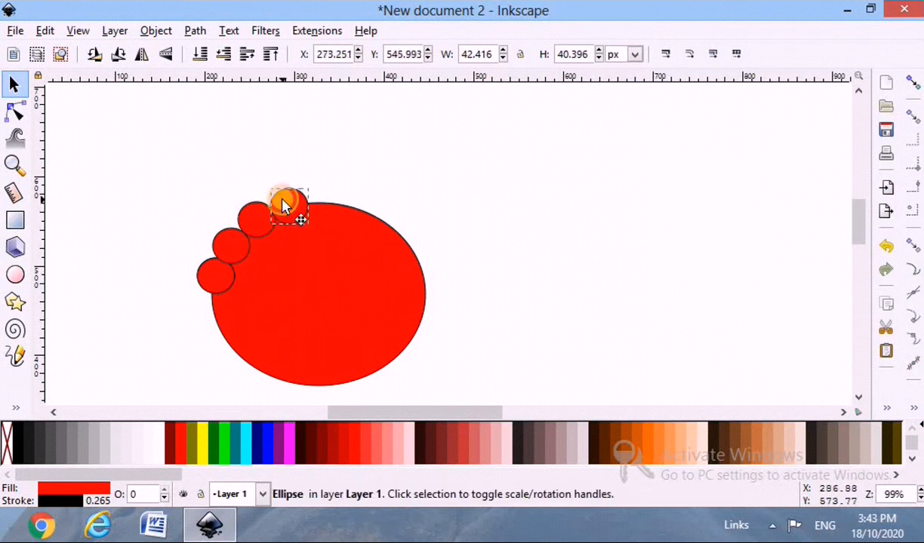
{"action": "left_click", "coordinate": [283, 204]}
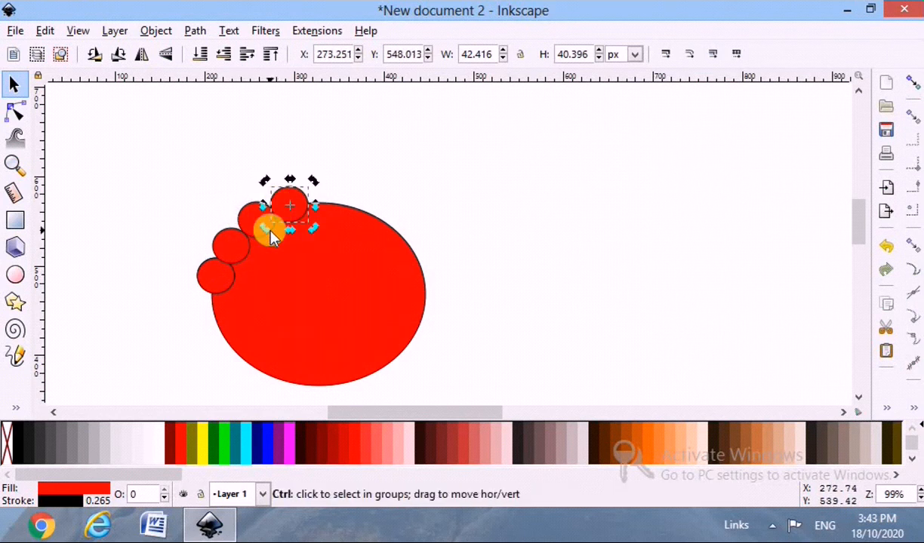
{"action": "key", "text": "ctrl+d"}
{"action": "left_click_drag", "start_coordinate": [286, 202], "coordinate": [322, 198]}
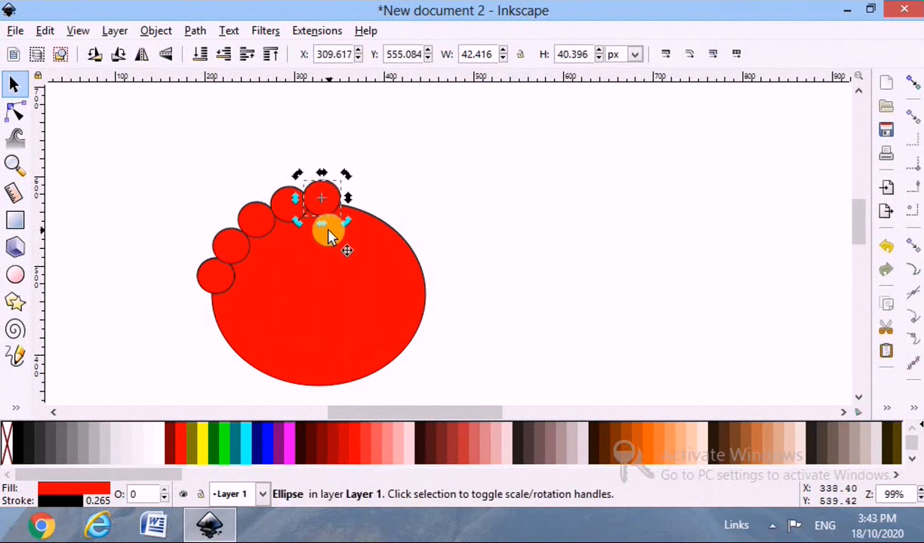
Group the five small circles along the ellipse's upper-left edge.
{"action": "left_click", "coordinate": [113, 262]}
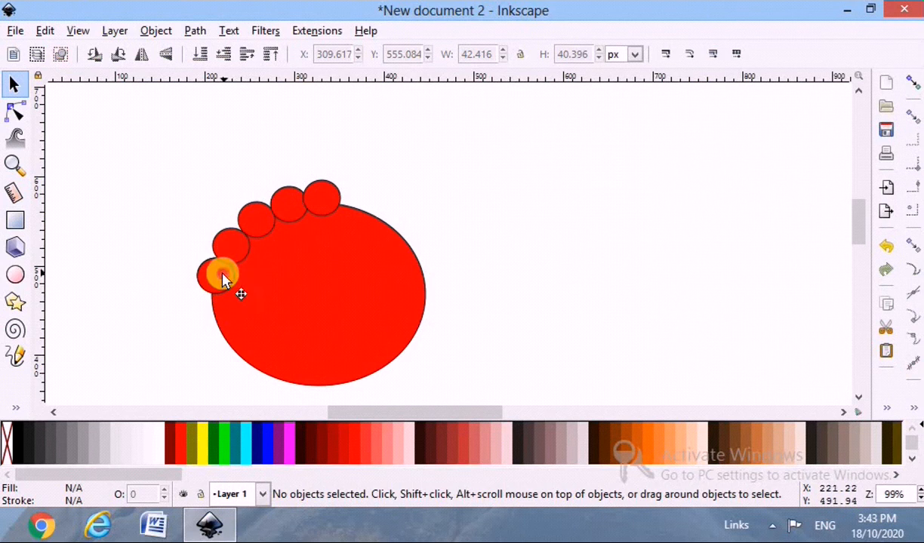
{"action": "left_click", "coordinate": [223, 279]}
{"action": "left_click", "coordinate": [233, 242], "text": "shift"}
{"action": "left_click", "coordinate": [251, 212], "text": "shift"}
{"action": "left_click", "coordinate": [295, 203], "text": "shift"}
{"action": "left_click", "coordinate": [320, 200], "text": "shift"}
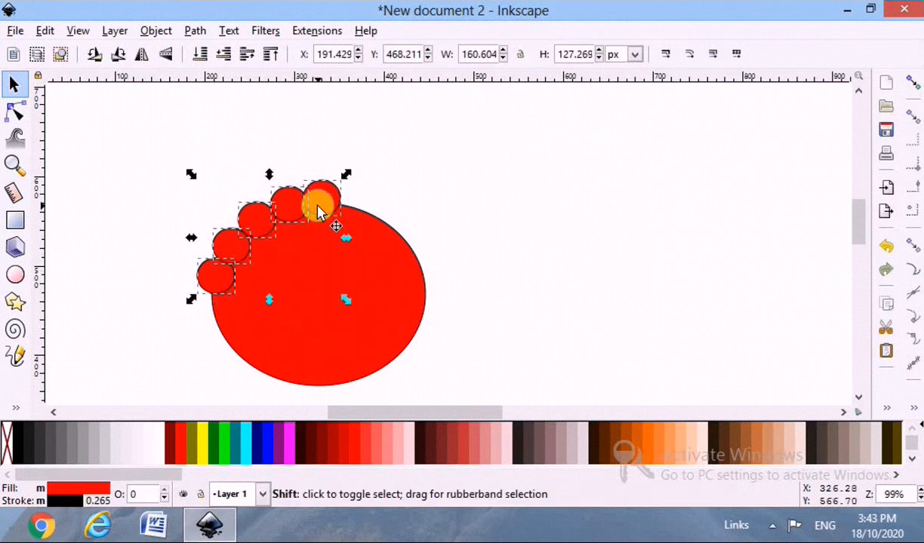
{"action": "key", "text": "ctrl+g"}
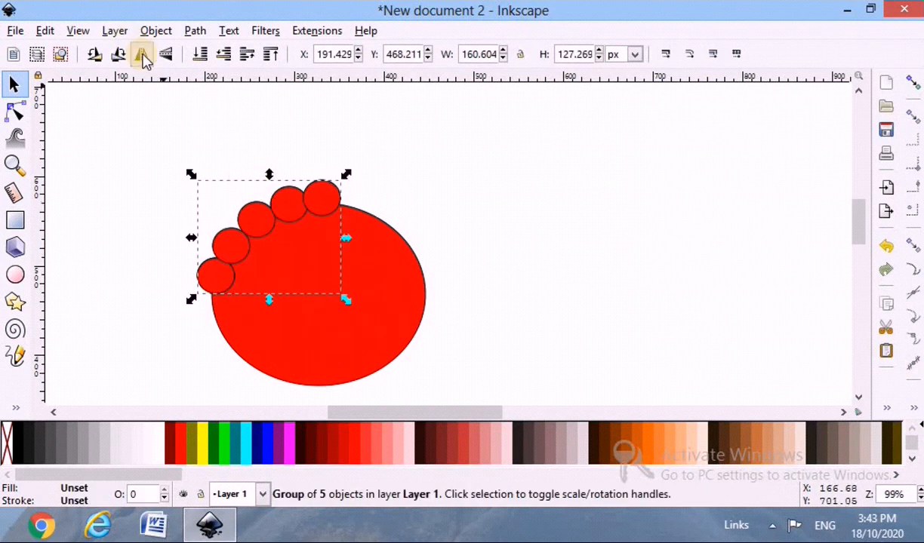
Place a horizontally flipped copy of the circle group along the ellipse's upper-right edge and delete its redundant top circle.
{"action": "left_click", "coordinate": [142, 55]}
{"action": "left_click_drag", "start_coordinate": [263, 200], "coordinate": [368, 200]}
{"action": "double_click", "coordinate": [327, 197]}
{"action": "left_click", "coordinate": [328, 198]}
{"action": "key", "text": "Delete"}
Adjust the positions of the circles in the mirrored group so they follow the ellipse's upper-right edge evenly.
{"action": "left_click", "coordinate": [353, 216]}
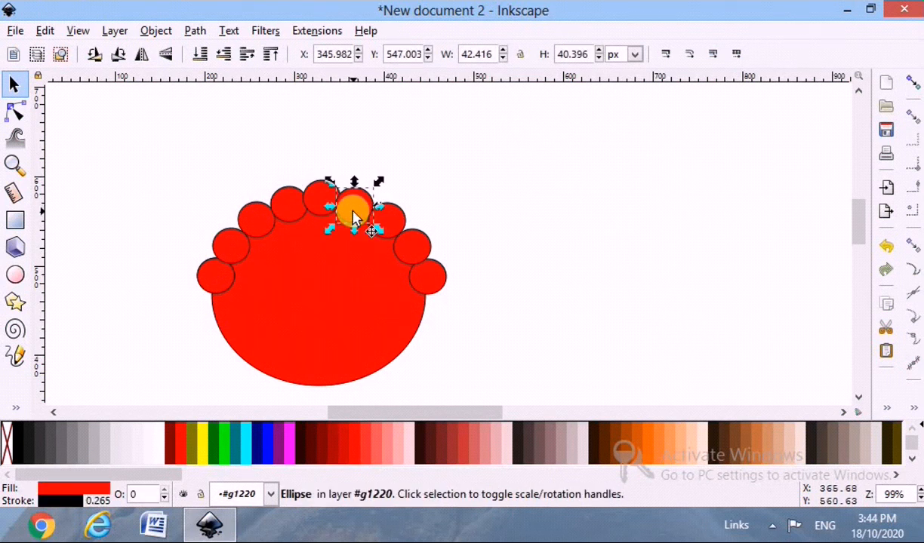
{"action": "left_click", "coordinate": [427, 297]}
{"action": "left_click", "coordinate": [355, 203]}
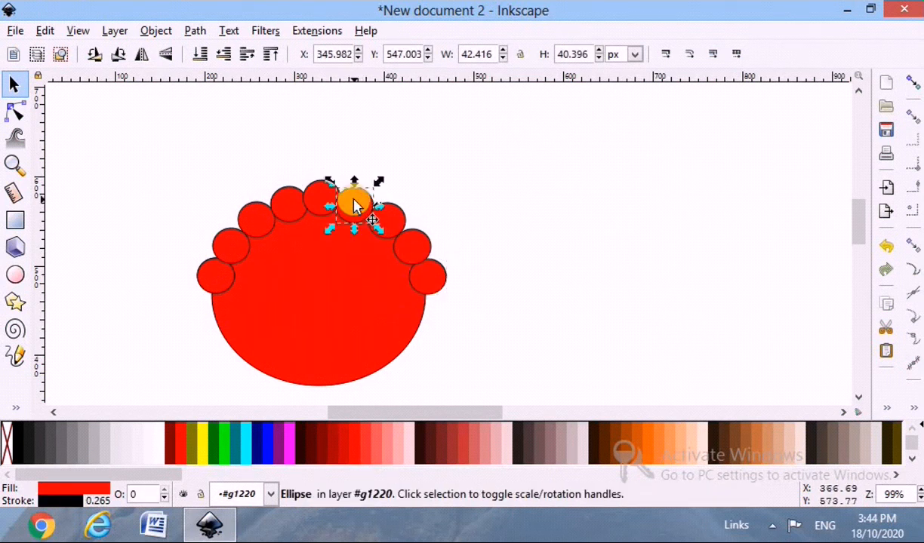
{"action": "left_click", "coordinate": [444, 286]}
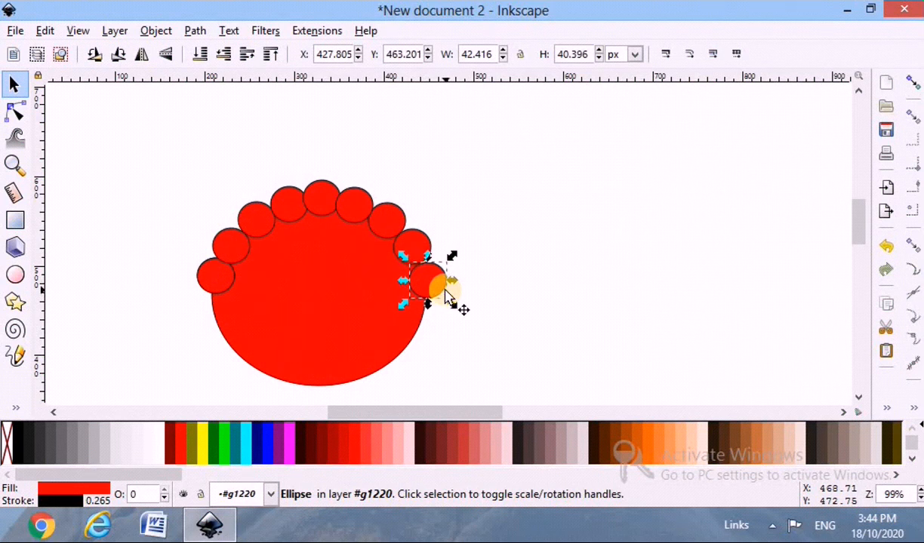
{"action": "left_click", "coordinate": [414, 249]}
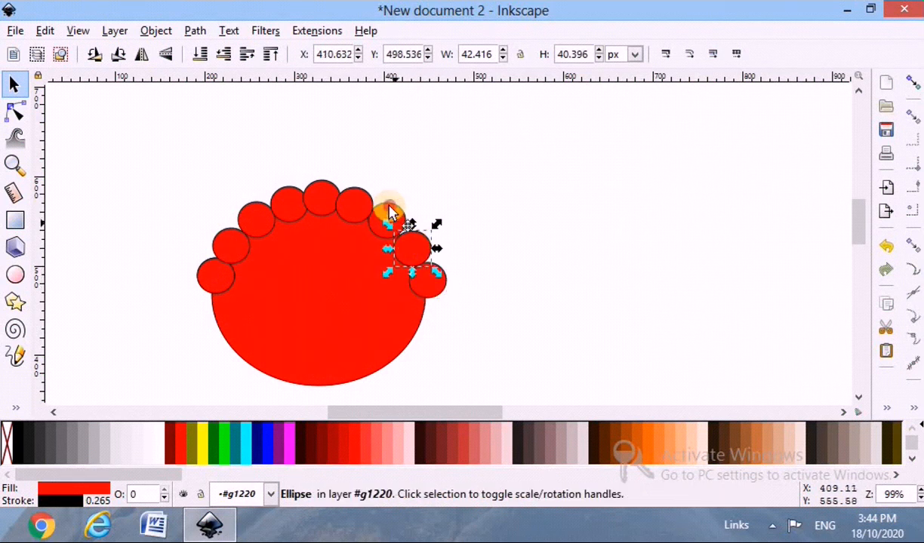
{"action": "left_click", "coordinate": [347, 215]}
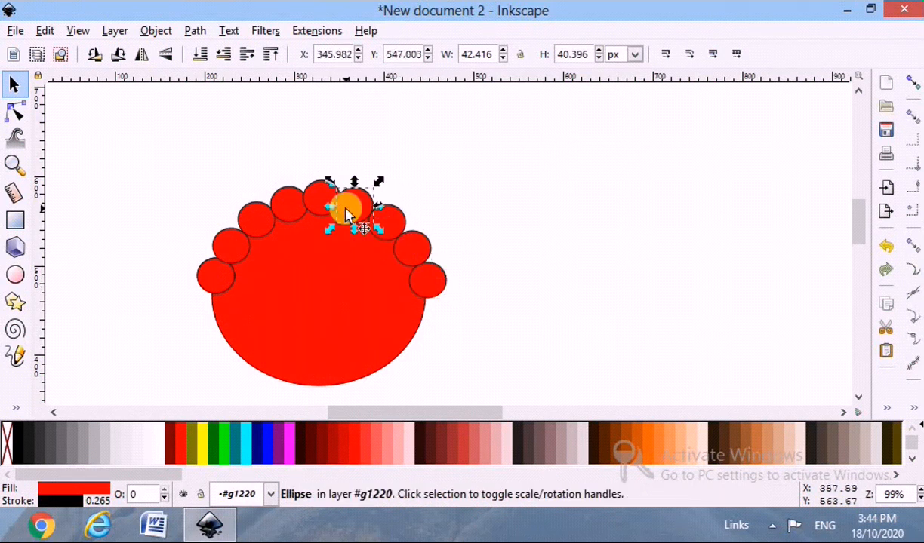
{"action": "left_click", "coordinate": [498, 197]}
Try to unite all small circles, still partly grouped, with the large ellipse using a path Union.
{"action": "left_click_drag", "start_coordinate": [258, 383], "coordinate": [160, 153]}
{"action": "scroll", "coordinate": [226, 302], "scroll_direction": "down", "scroll_amount": 1}
{"action": "left_click", "coordinate": [499, 349]}
{"action": "left_click_drag", "start_coordinate": [498, 349], "coordinate": [148, 131]}
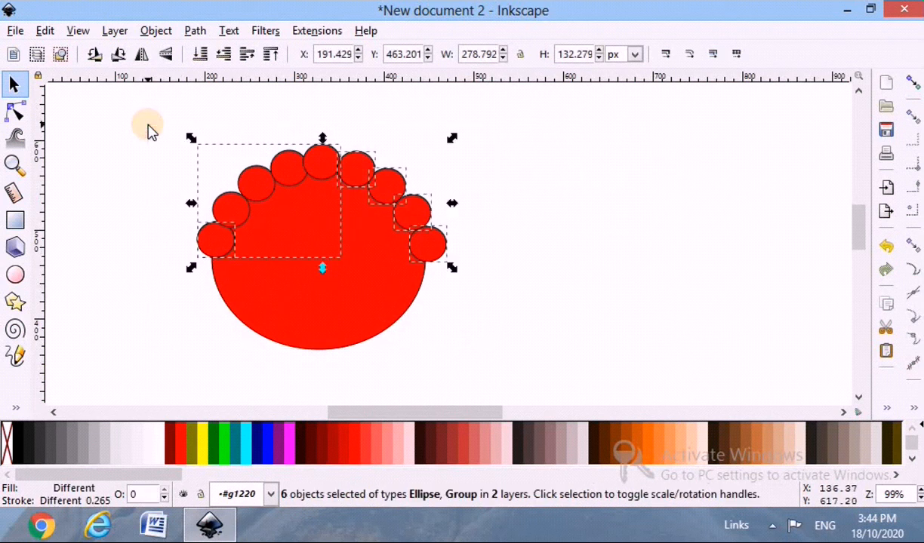
{"action": "left_click", "coordinate": [270, 333], "text": "shift"}
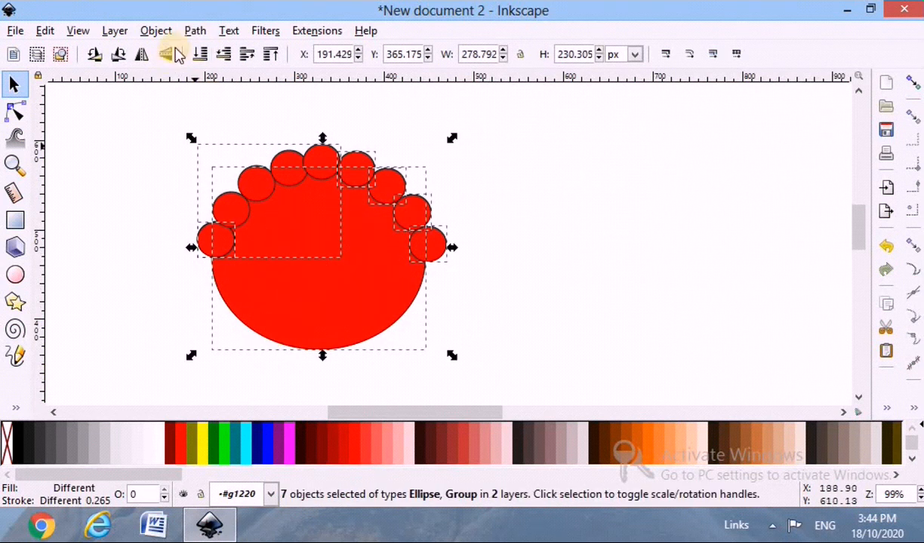
{"action": "left_click", "coordinate": [195, 34]}
{"action": "left_click", "coordinate": [227, 137]}
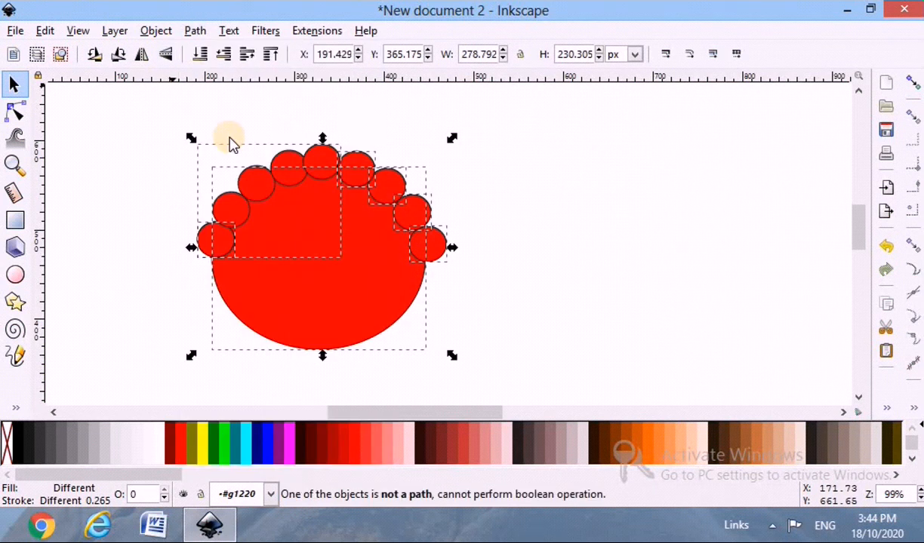
{"action": "left_click", "coordinate": [528, 293]}
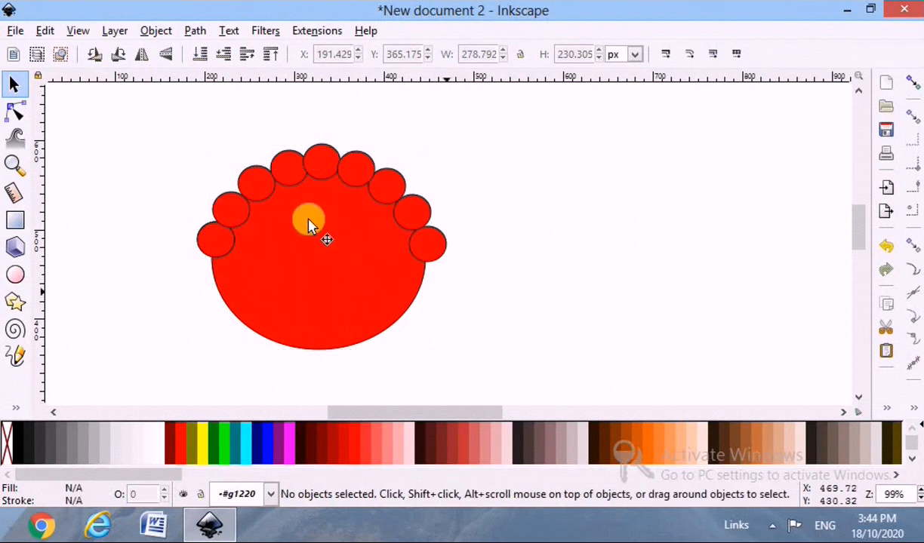
Ungroup the circle groups on the left and right sides of the ellipse.
{"action": "left_click", "coordinate": [287, 181]}
{"action": "right_click", "coordinate": [287, 181]}
{"action": "left_click", "coordinate": [347, 509]}
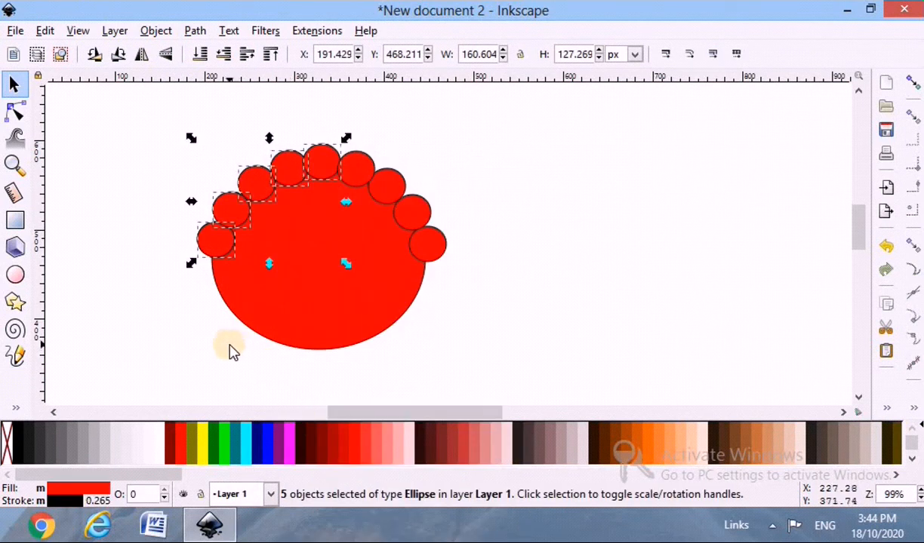
{"action": "left_click", "coordinate": [230, 350]}
{"action": "left_click_drag", "start_coordinate": [485, 354], "coordinate": [451, 357]}
{"action": "left_click", "coordinate": [521, 230]}
{"action": "left_click", "coordinate": [401, 219]}
{"action": "right_click", "coordinate": [402, 220]}
{"action": "left_click", "coordinate": [450, 508]}
Select the large ellipse with all the small circles and merge them into a single path with Union.
{"action": "left_click", "coordinate": [205, 320]}
{"action": "left_click", "coordinate": [194, 30]}
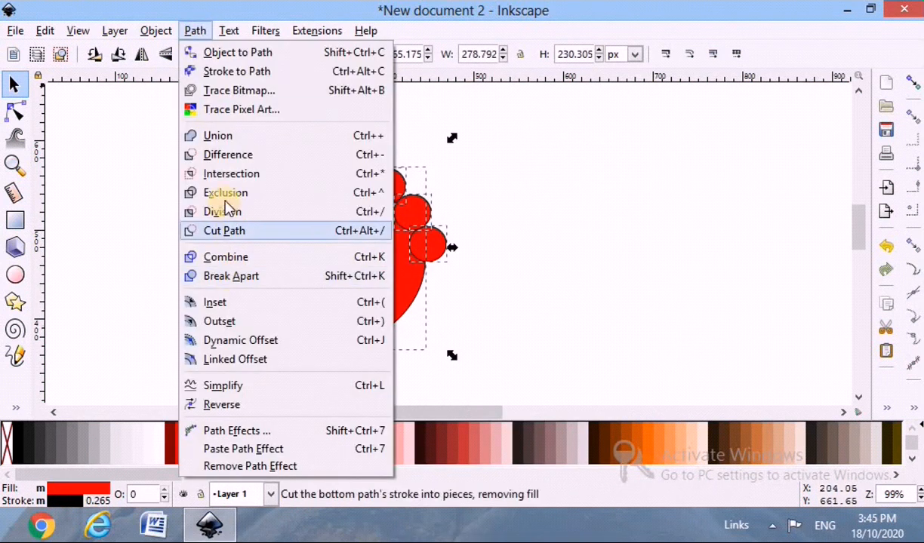
{"action": "left_click", "coordinate": [221, 141]}
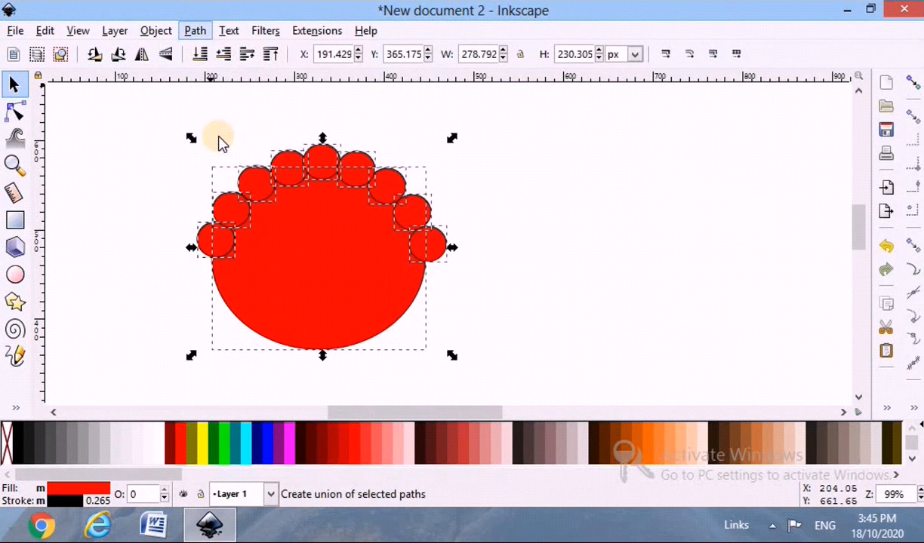
{"action": "left_click", "coordinate": [119, 290]}
Draw an unfilled rectangle about 142 px tall over the rounded lower part, its top edge just below the scallops.
{"action": "scroll", "coordinate": [421, 262], "scroll_direction": "up", "scroll_amount": 1, "text": "ctrl"}
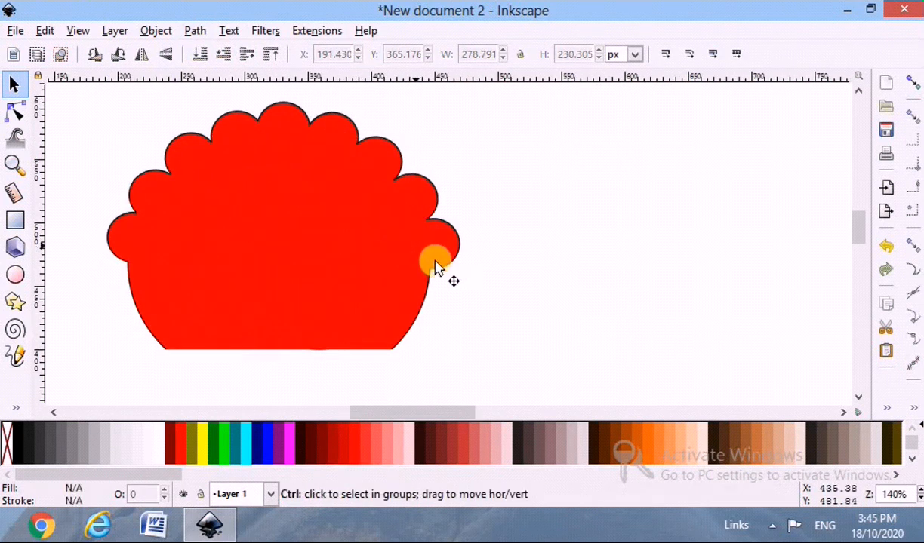
{"action": "left_click", "coordinate": [452, 250]}
{"action": "scroll", "coordinate": [192, 286], "scroll_direction": "down", "scroll_amount": 2}
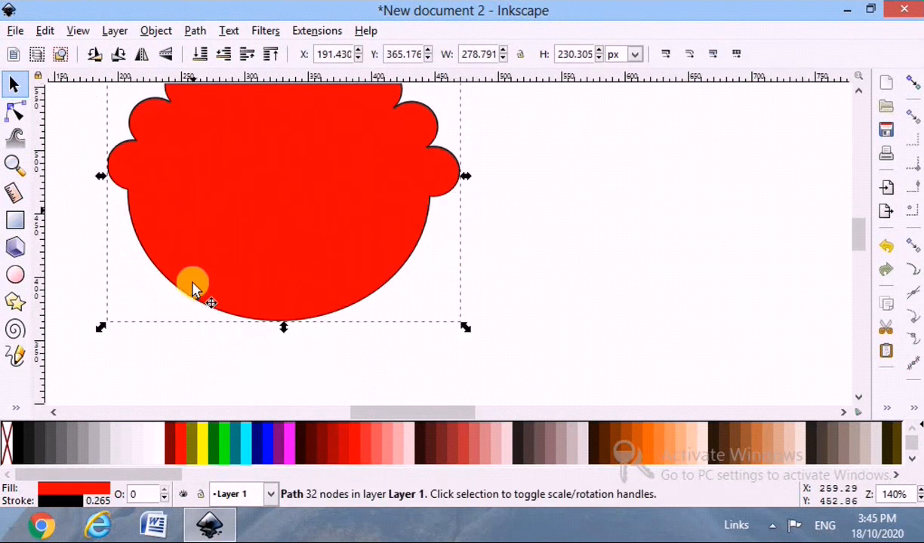
{"action": "left_click", "coordinate": [15, 219]}
{"action": "mouse_move", "coordinate": [126, 190]}
{"action": "left_mouse_down"}
{"action": "mouse_move", "coordinate": [412, 367]}
{"action": "mouse_move", "coordinate": [431, 367]}
{"action": "left_mouse_up"}
{"action": "left_click", "coordinate": [13, 83]}
{"action": "mouse_move", "coordinate": [271, 187]}
{"action": "left_mouse_down"}
{"action": "mouse_move", "coordinate": [265, 210]}
{"action": "mouse_move", "coordinate": [267, 201]}
{"action": "left_mouse_up"}
Narrow the rectangle from both sides to about 193 px wide.
{"action": "left_click", "coordinate": [15, 111]}
{"action": "left_click", "coordinate": [125, 192]}
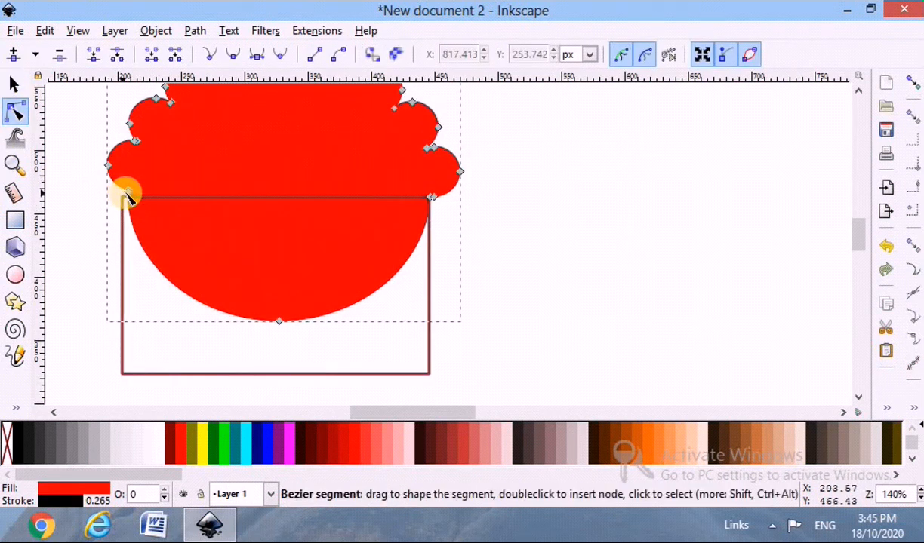
{"action": "key", "text": "s"}
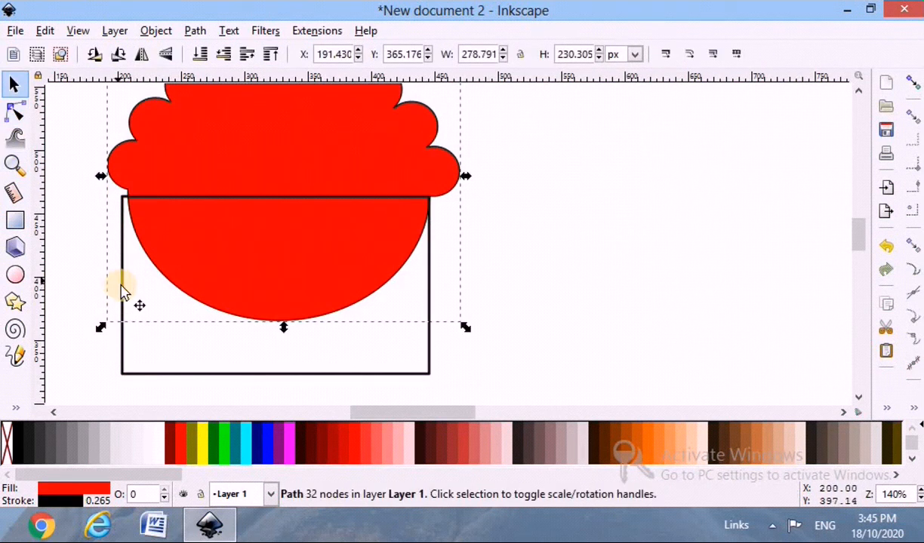
{"action": "left_click", "coordinate": [121, 291]}
{"action": "left_click_drag", "start_coordinate": [114, 286], "coordinate": [155, 298]}
{"action": "left_click_drag", "start_coordinate": [430, 285], "coordinate": [398, 288]}
{"action": "left_click", "coordinate": [417, 294]}
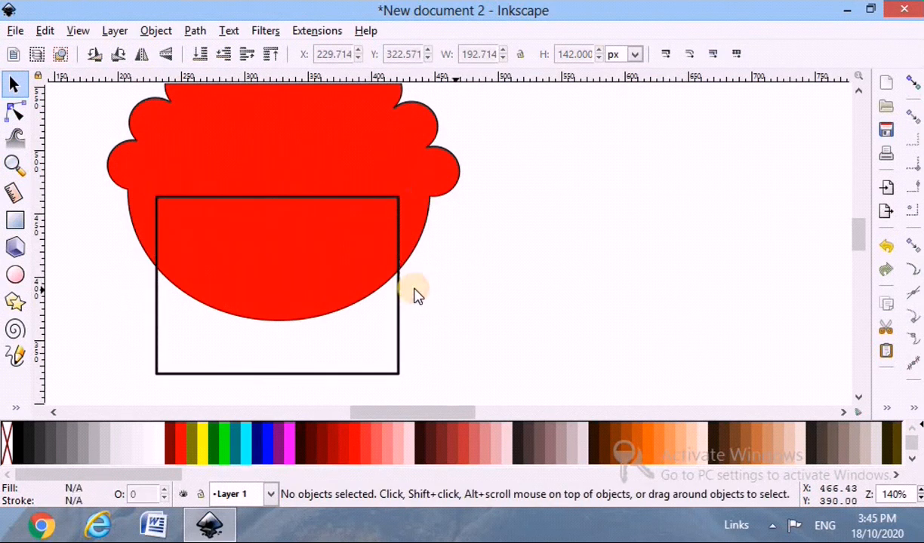
Centre the rectangle and the scalloped shape on a common vertical axis relative to the selection area.
{"action": "left_click", "coordinate": [408, 268]}
{"action": "left_click", "coordinate": [399, 269], "text": "shift"}
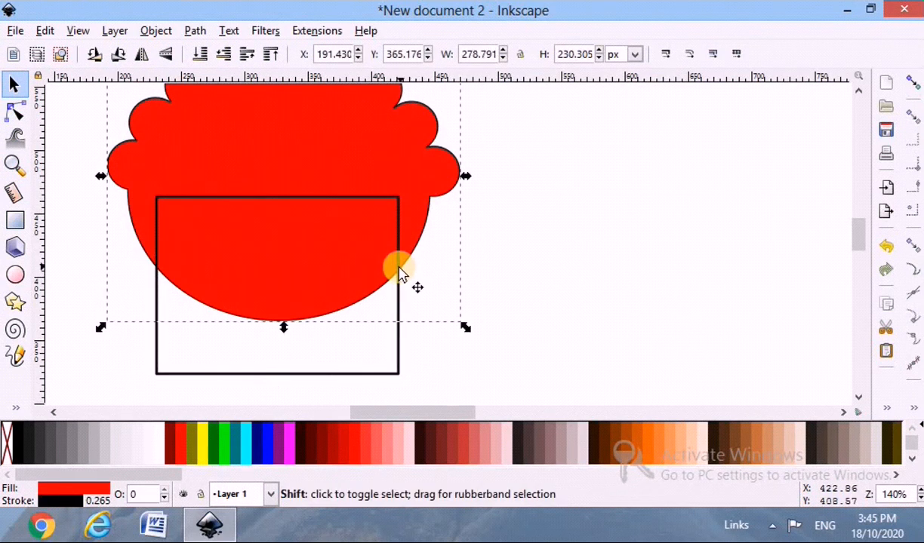
{"action": "left_click", "coordinate": [882, 410]}
{"action": "left_click", "coordinate": [819, 351]}
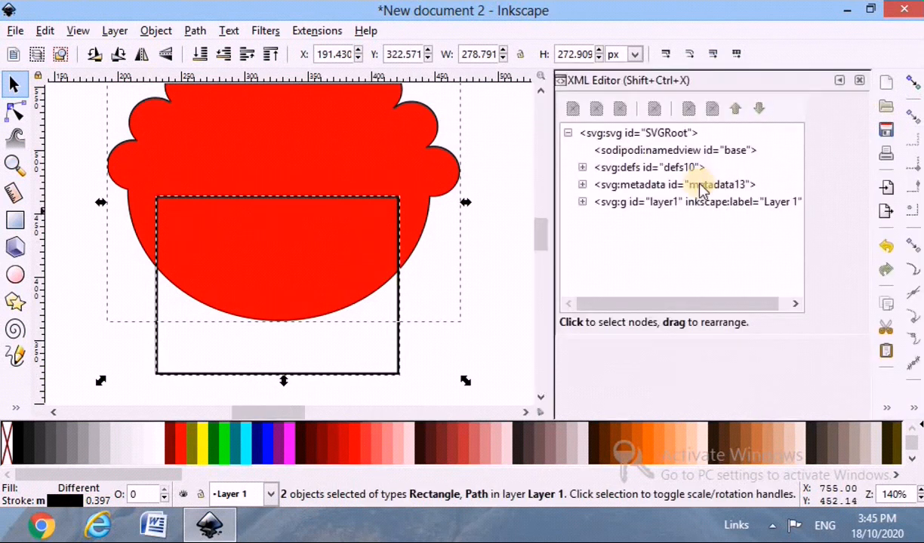
{"action": "left_click", "coordinate": [860, 81]}
{"action": "left_click", "coordinate": [885, 409]}
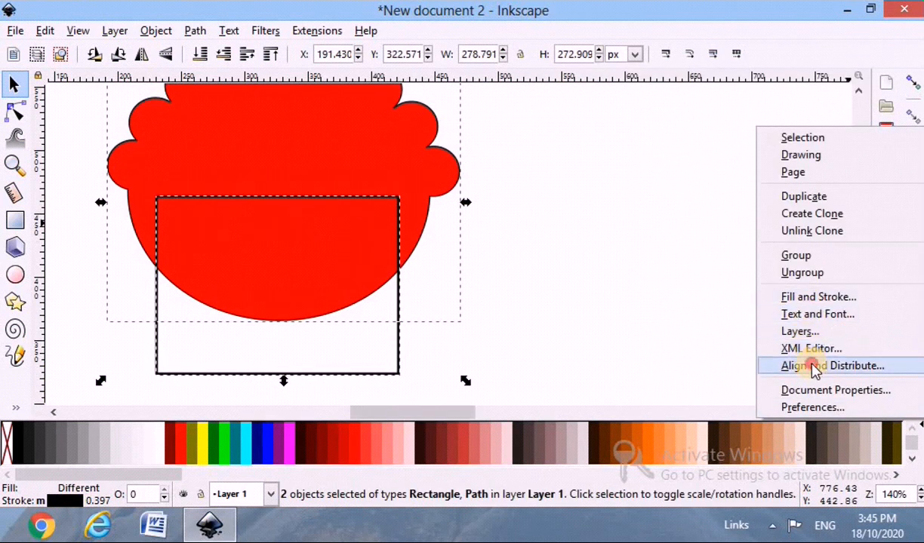
{"action": "left_click", "coordinate": [814, 366]}
{"action": "left_click", "coordinate": [755, 166]}
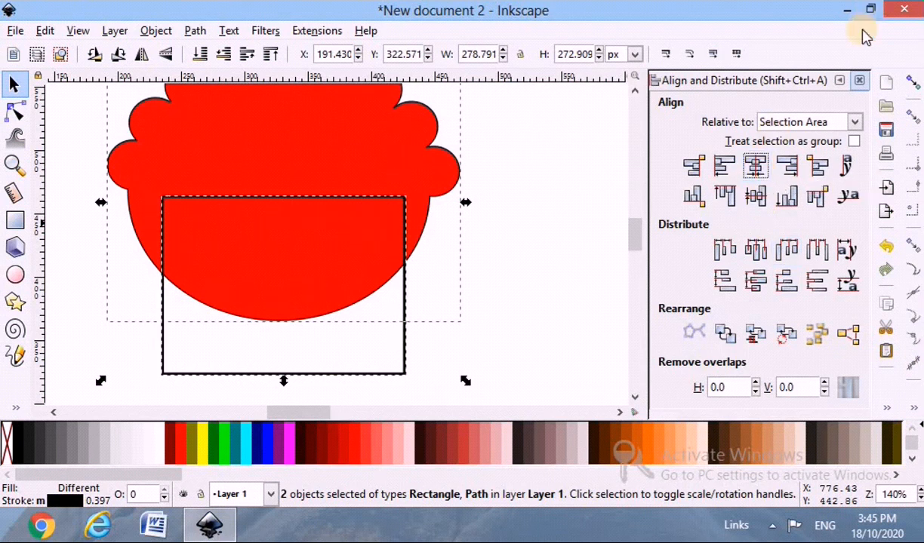
{"action": "left_click", "coordinate": [859, 81]}
{"action": "left_click", "coordinate": [569, 242]}
Narrow the rectangle slightly by moving its right side inward.
{"action": "scroll", "coordinate": [113, 210], "scroll_direction": "down", "scroll_amount": 2}
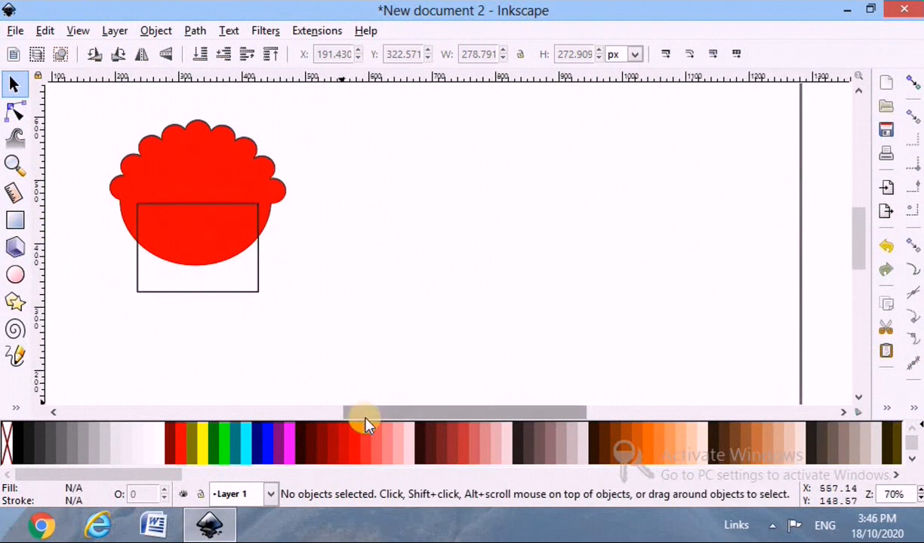
{"action": "scroll", "coordinate": [365, 417], "scroll_direction": "left", "scroll_amount": 3}
{"action": "scroll", "coordinate": [156, 309], "scroll_direction": "up", "scroll_amount": 1}
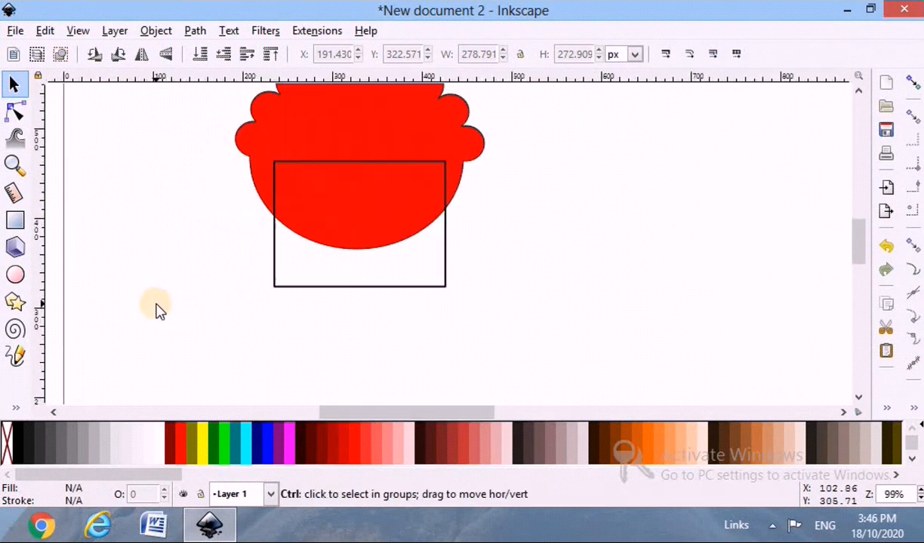
{"action": "left_click", "coordinate": [338, 164]}
{"action": "left_click_drag", "start_coordinate": [447, 224], "coordinate": [442, 225]}
{"action": "left_click", "coordinate": [487, 234]}
{"action": "left_click", "coordinate": [445, 199]}
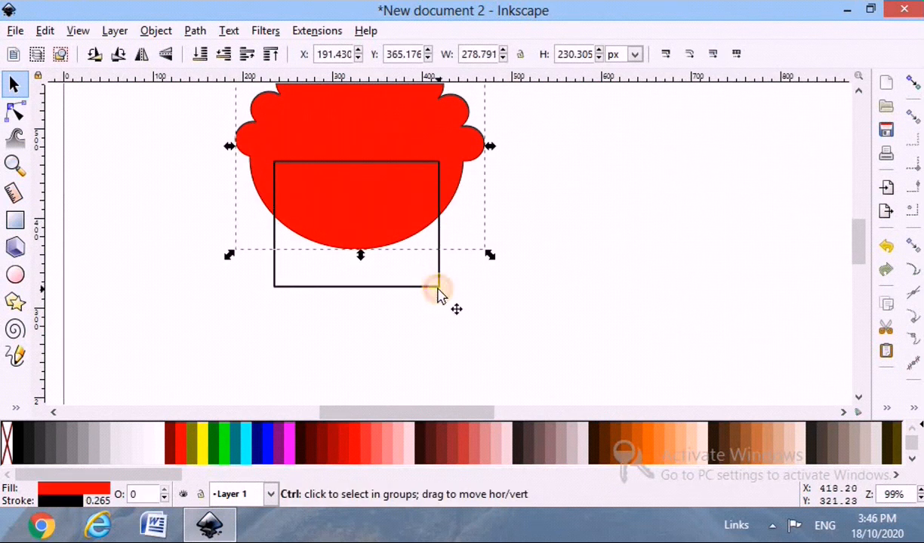
Subtract the rectangle from the red scalloped shape with a Difference operation.
{"action": "left_click", "coordinate": [437, 287]}
{"action": "left_click", "coordinate": [455, 178], "text": "shift"}
{"action": "left_click", "coordinate": [195, 30]}
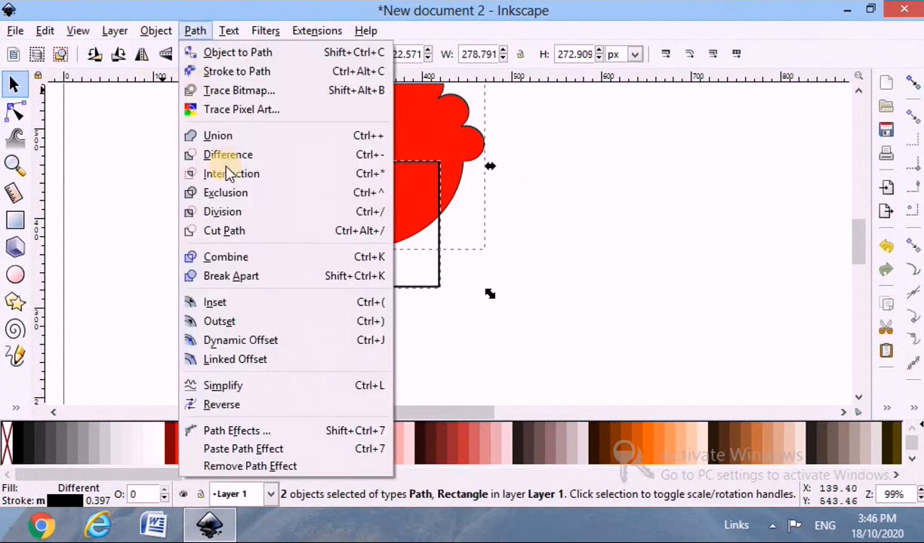
{"action": "left_click", "coordinate": [222, 154]}
{"action": "left_click", "coordinate": [203, 240]}
Draw a face ellipse about 232 px wide over the rectangular cut-out and stretch it upward to about 245 px tall.
{"action": "scroll", "coordinate": [330, 328], "scroll_direction": "up", "scroll_amount": 1}
{"action": "scroll", "coordinate": [330, 327], "scroll_direction": "down", "scroll_amount": 2}
{"action": "scroll", "coordinate": [330, 327], "scroll_direction": "up", "scroll_amount": 1}
{"action": "scroll", "coordinate": [330, 327], "scroll_direction": "down", "scroll_amount": 1}
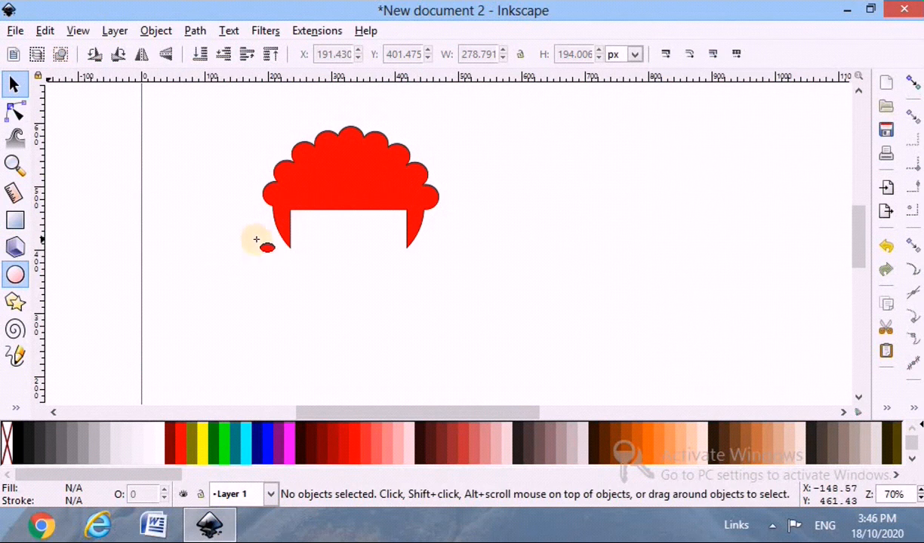
{"action": "left_click_drag", "start_coordinate": [274, 198], "coordinate": [428, 330]}
{"action": "left_click", "coordinate": [15, 84]}
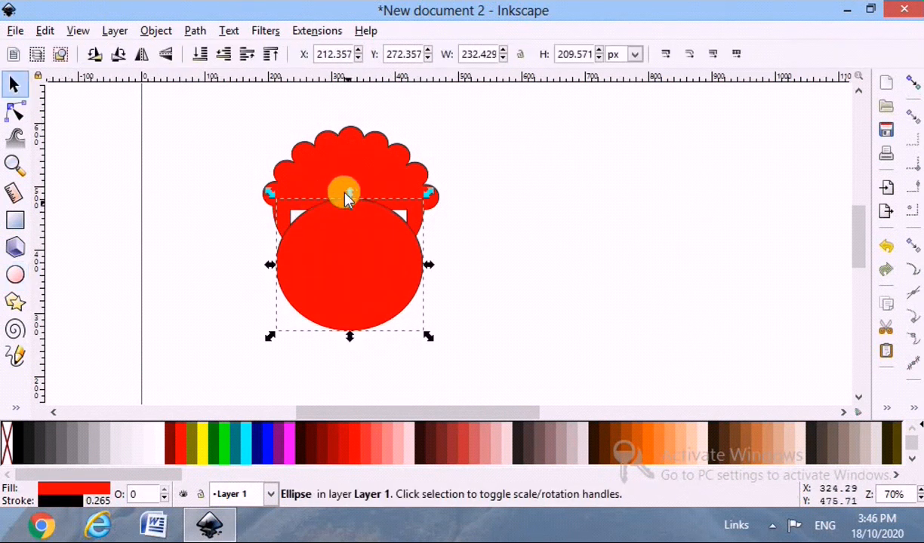
{"action": "left_click_drag", "start_coordinate": [344, 183], "coordinate": [337, 160]}
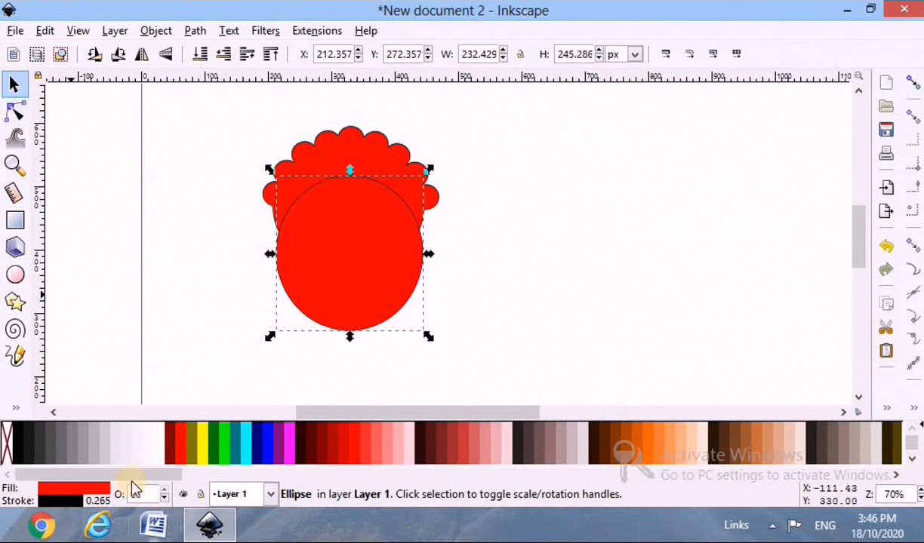
Fill the face ellipse with white and lower it behind the scalloped hair.
{"action": "left_click", "coordinate": [162, 455]}
{"action": "left_click", "coordinate": [204, 61]}
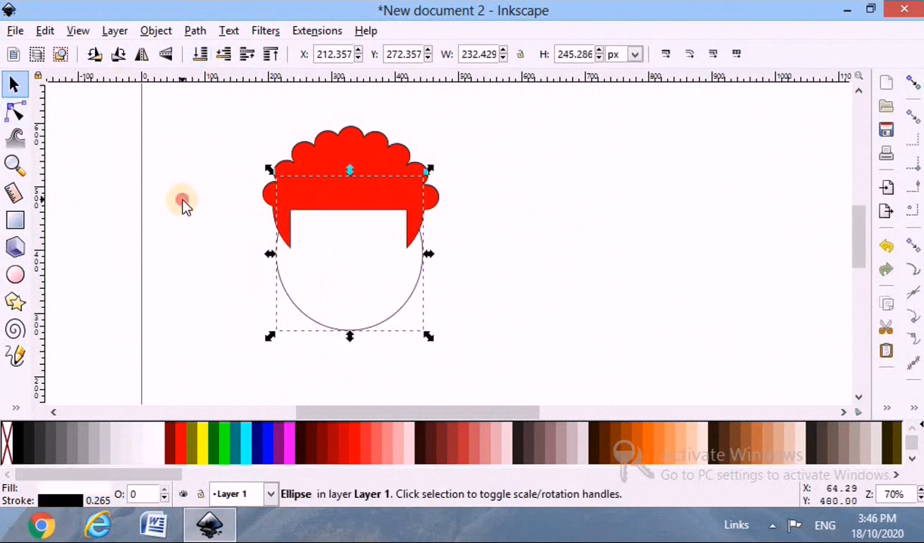
{"action": "left_click", "coordinate": [181, 206]}
Widen the scalloped hair on both sides to about 314 px and shift it slightly down over the face.
{"action": "left_click", "coordinate": [383, 196]}
{"action": "scroll", "coordinate": [372, 261], "scroll_direction": "up", "scroll_amount": 1}
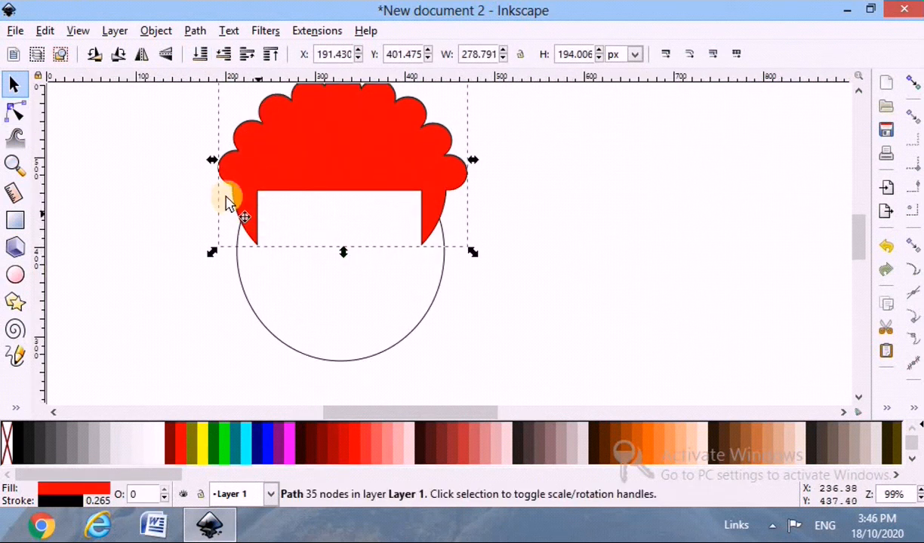
{"action": "left_click_drag", "start_coordinate": [212, 160], "coordinate": [196, 160]}
{"action": "left_click_drag", "start_coordinate": [477, 163], "coordinate": [491, 168]}
{"action": "left_click_drag", "start_coordinate": [344, 160], "coordinate": [343, 176]}
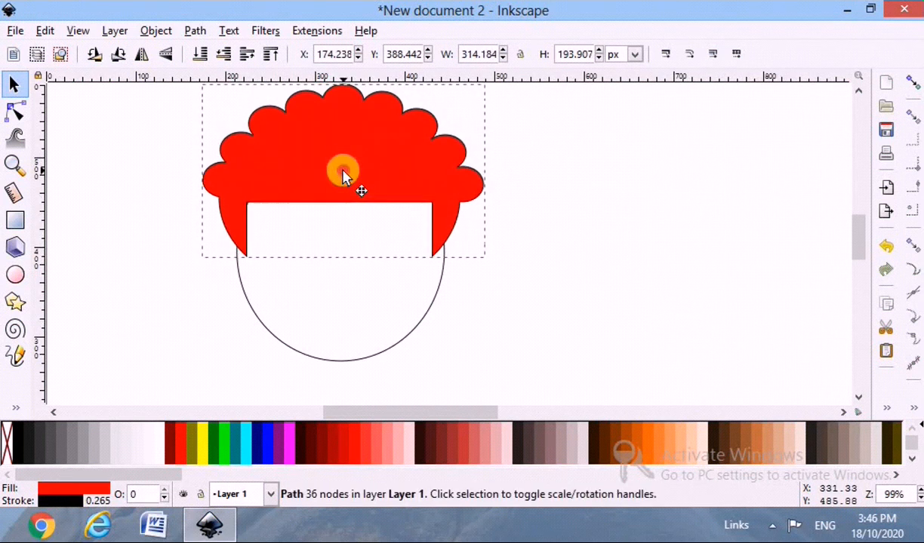
{"action": "left_click", "coordinate": [390, 346]}
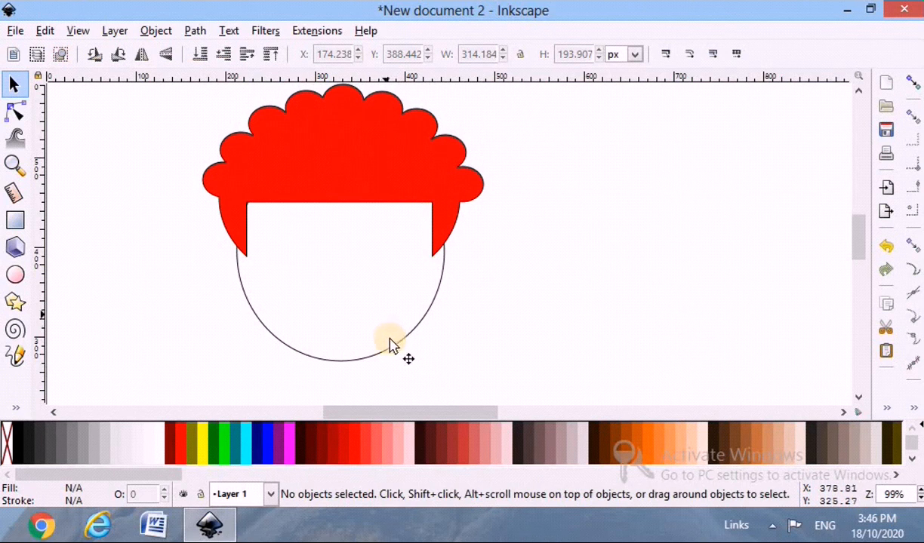
Narrow the face ellipse to about 221 px wide and extend its top to make it about 259 px tall.
{"action": "left_click", "coordinate": [335, 352]}
{"action": "key", "text": "3"}
{"action": "left_click_drag", "start_coordinate": [237, 254], "coordinate": [239, 256]}
{"action": "left_click_drag", "start_coordinate": [546, 260], "coordinate": [538, 256]}
{"action": "scroll", "coordinate": [390, 104], "scroll_direction": "down", "scroll_amount": 1}
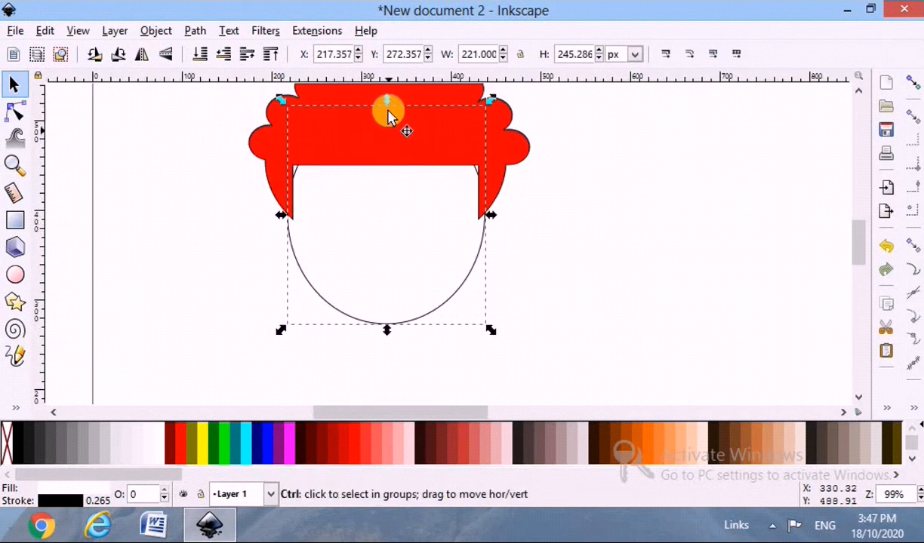
{"action": "left_click_drag", "start_coordinate": [388, 96], "coordinate": [388, 87]}
{"action": "left_click", "coordinate": [285, 262]}
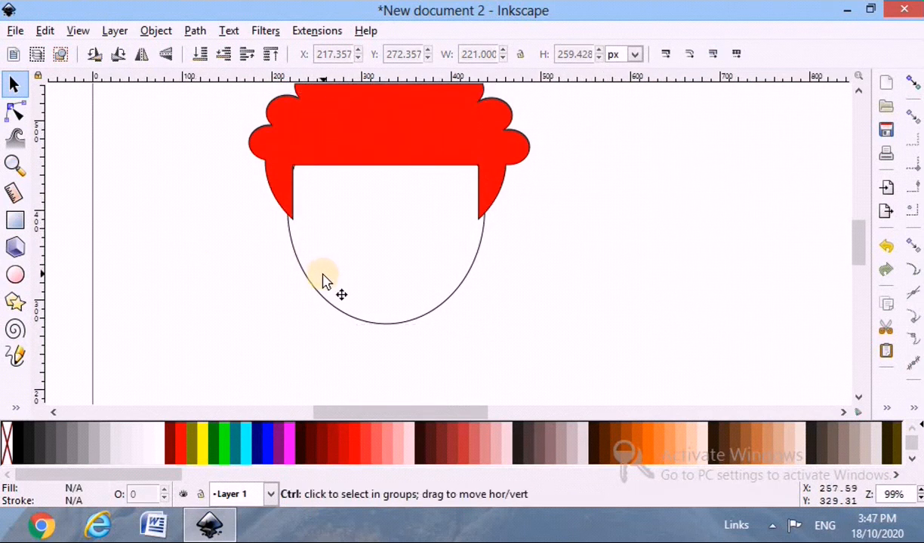
Change the fill of the scalloped hair shape to yellow.
{"action": "scroll", "coordinate": [324, 279], "scroll_direction": "down", "scroll_amount": 1}
{"action": "left_click", "coordinate": [404, 161]}
{"action": "left_click", "coordinate": [201, 441]}
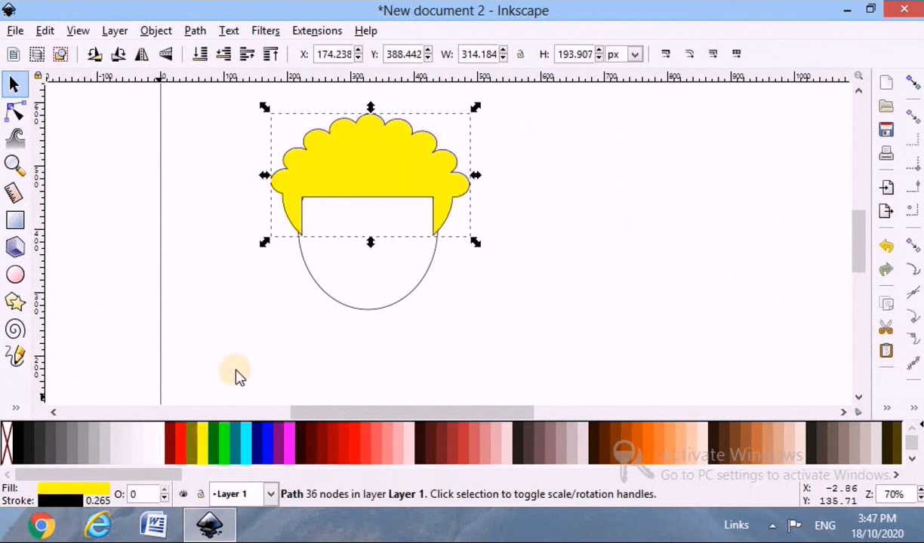
{"action": "key", "text": "Escape"}
{"action": "scroll", "coordinate": [411, 304], "scroll_direction": "down", "scroll_amount": 1}
{"action": "scroll", "coordinate": [411, 304], "scroll_direction": "up", "scroll_amount": 2}
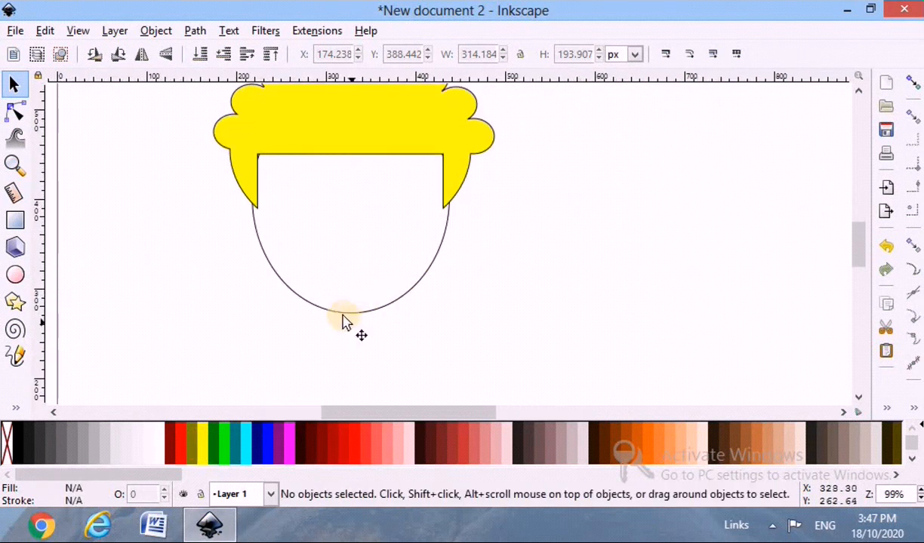
Draw a small red ellipse about 25 by 30 px on the face's left edge, just below the sideburn.
{"action": "left_click", "coordinate": [275, 163]}
{"action": "left_click", "coordinate": [267, 270]}
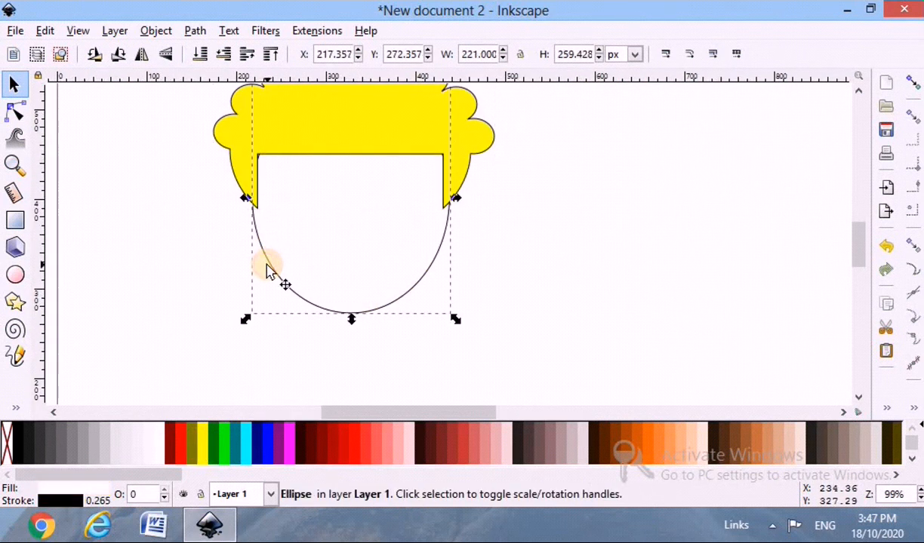
{"action": "left_click", "coordinate": [21, 279]}
{"action": "scroll", "coordinate": [200, 250], "scroll_direction": "up", "scroll_amount": 2}
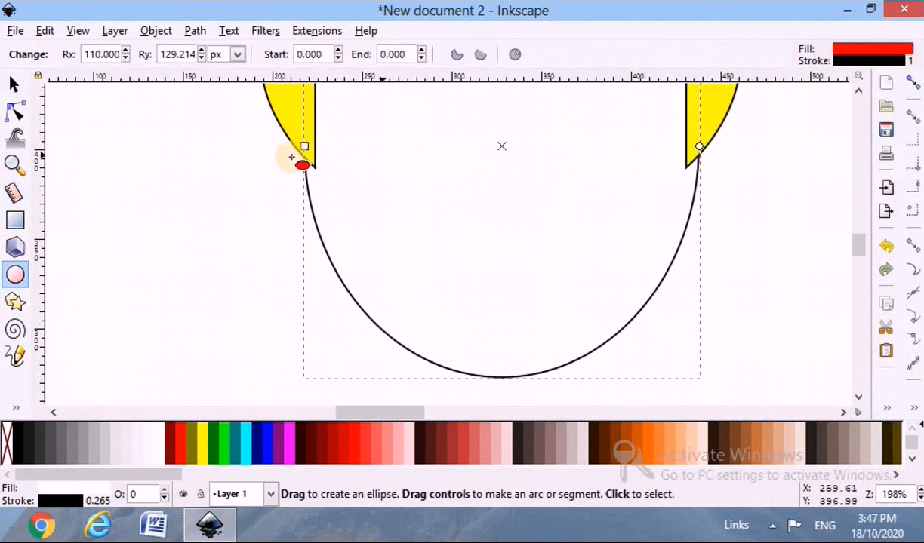
{"action": "left_click_drag", "start_coordinate": [299, 178], "coordinate": [695, 193]}
{"action": "left_click", "coordinate": [18, 85]}
Duplicate the small ear ellipse onto the face's right edge and lower both ears behind the hair.
{"action": "key", "text": "ctrl+d"}
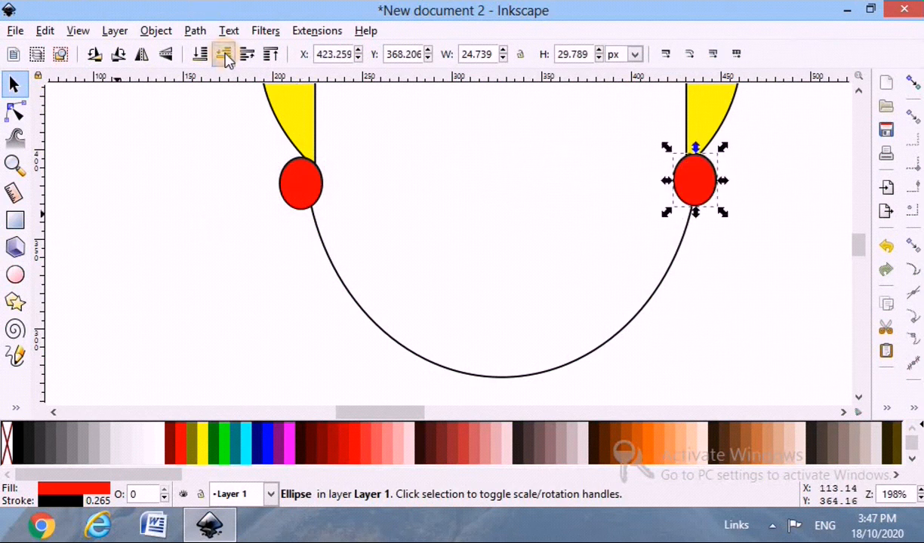
{"action": "left_click", "coordinate": [289, 181]}
{"action": "left_click", "coordinate": [243, 204]}
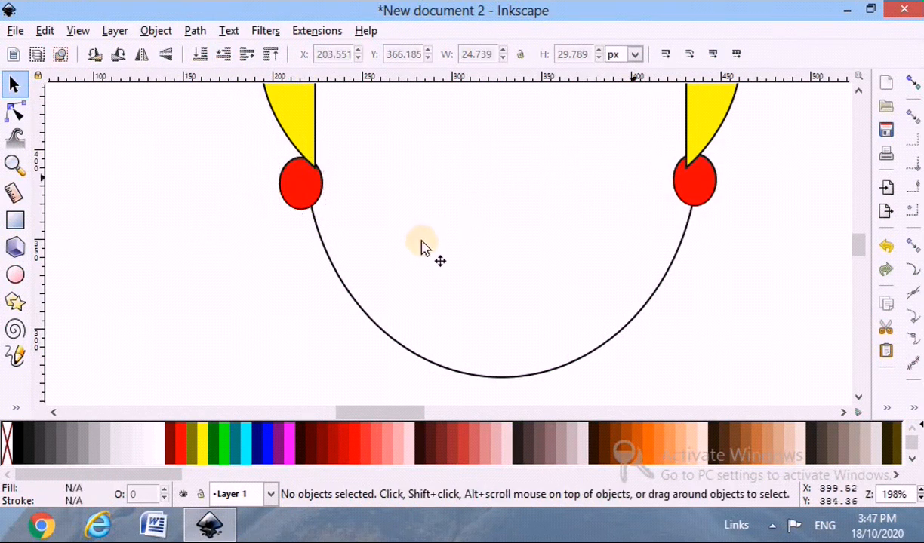
Bring a copy of the face ellipse to the front, above the hair and ears.
{"action": "left_click", "coordinate": [366, 311]}
{"action": "scroll", "coordinate": [366, 311], "scroll_direction": "down", "scroll_amount": 2}
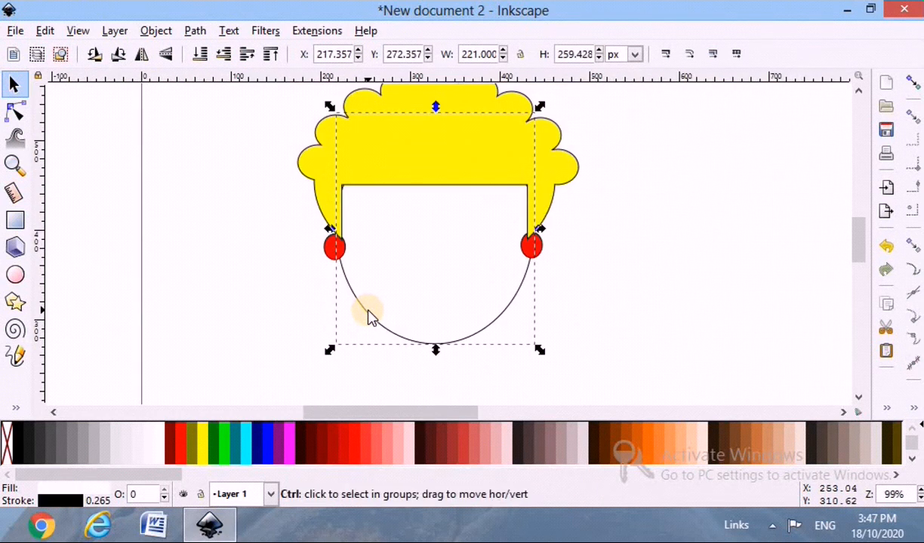
{"action": "key", "text": "Home"}
Try to subtract the front face ellipse from the left ear with Difference.
{"action": "left_click", "coordinate": [333, 252], "text": "shift"}
{"action": "left_click", "coordinate": [351, 274]}
{"action": "left_click", "coordinate": [329, 249], "text": "shift"}
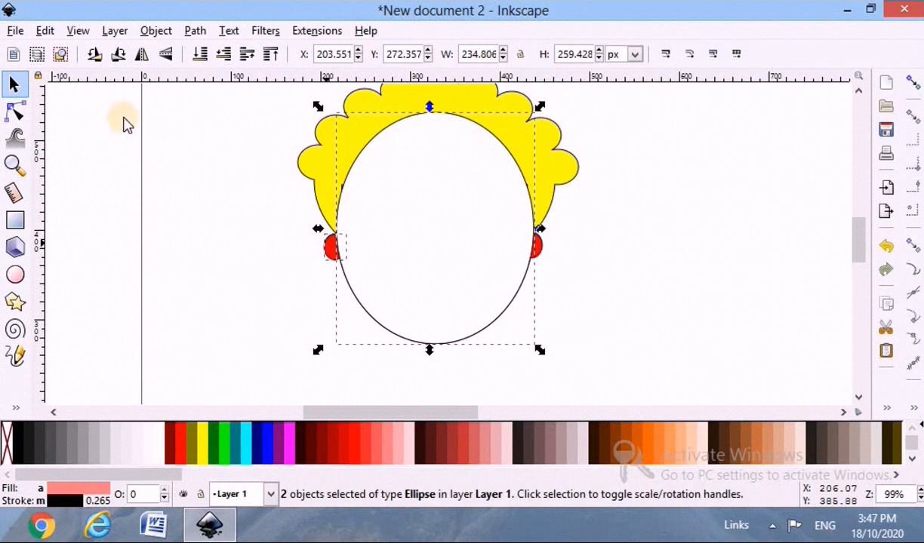
{"action": "left_click", "coordinate": [194, 32]}
{"action": "left_click", "coordinate": [240, 156]}
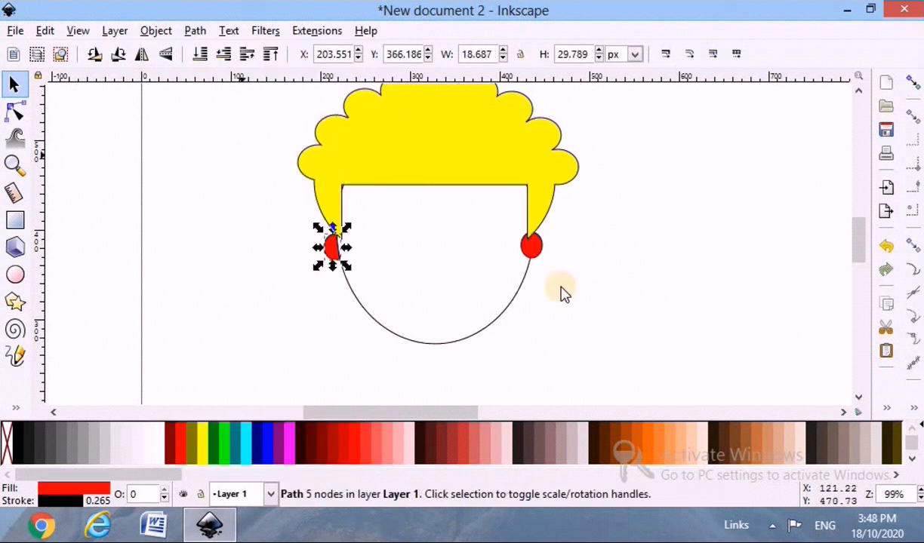
Undo the left ear's last move and its subtraction.
{"action": "left_click", "coordinate": [540, 251]}
{"action": "scroll", "coordinate": [325, 274], "scroll_direction": "up", "scroll_amount": 3, "text": "ctrl"}
{"action": "left_click", "coordinate": [352, 238]}
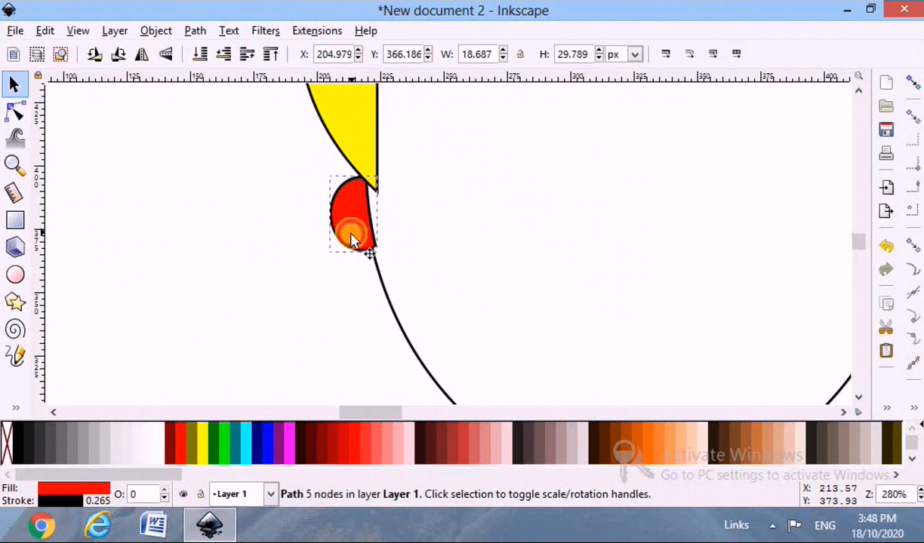
{"action": "left_click", "coordinate": [357, 224]}
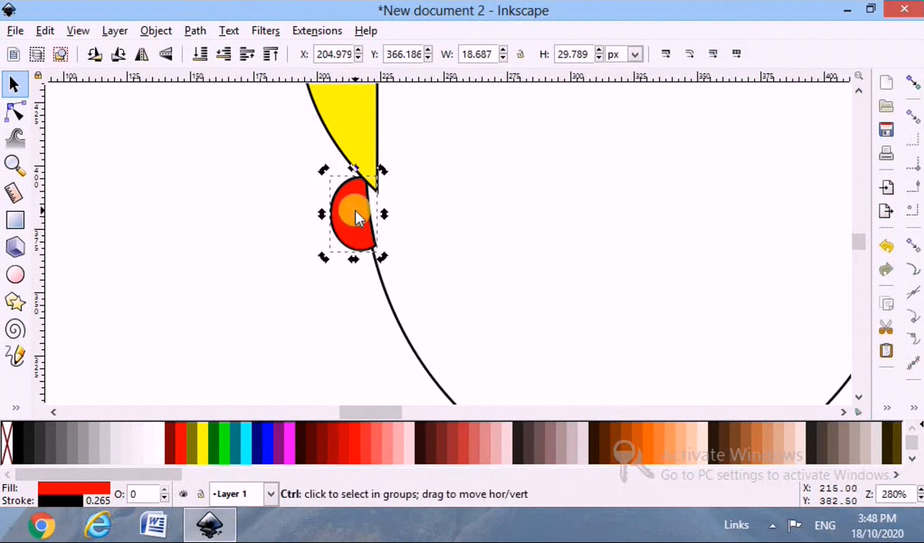
{"action": "key", "text": "ctrl+z"}
{"action": "key", "text": "ctrl+z"}
Stretch the left ear ellipse to about 35 px tall and move it up against the sideburn's tip.
{"action": "left_click", "coordinate": [337, 237]}
{"action": "left_click_drag", "start_coordinate": [336, 233], "coordinate": [365, 274]}
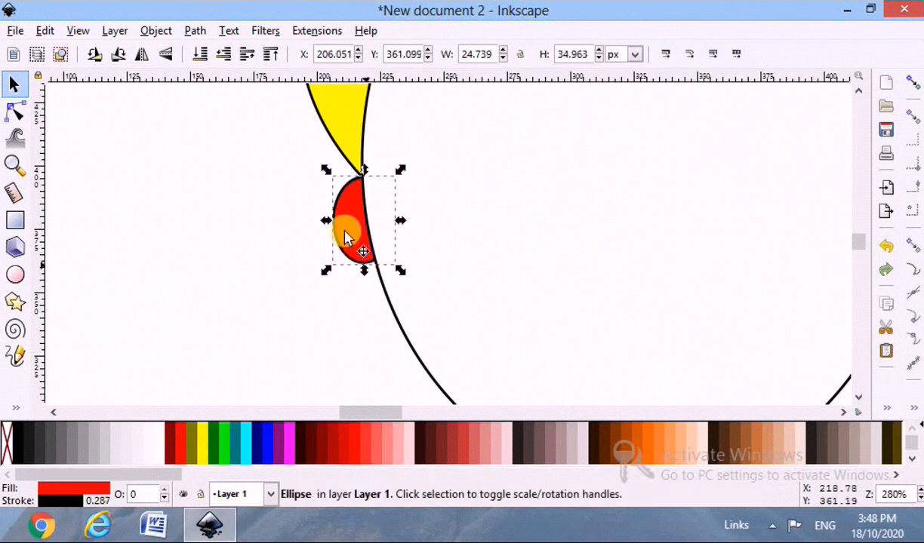
{"action": "left_click_drag", "start_coordinate": [347, 229], "coordinate": [350, 216]}
{"action": "left_click", "coordinate": [295, 258]}
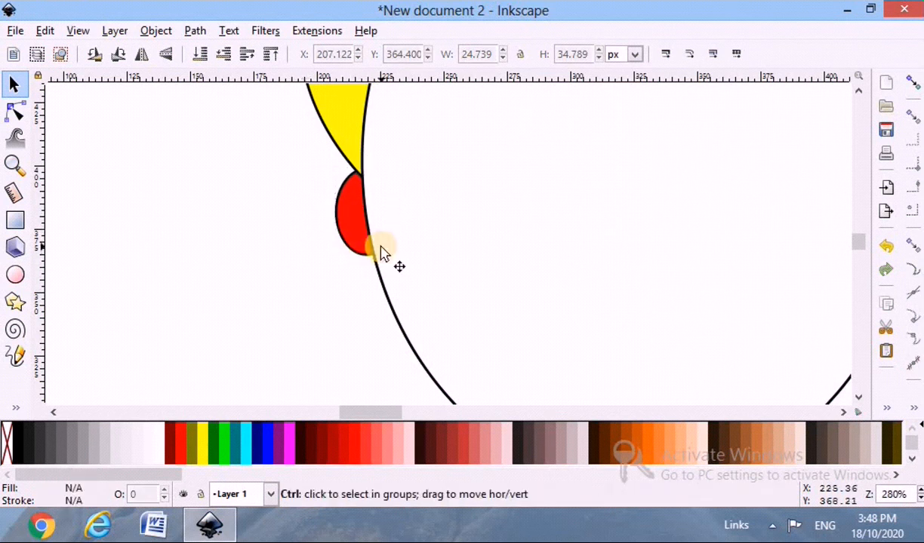
Subtract the front face ellipse from the left ear with Difference.
{"action": "scroll", "coordinate": [381, 254], "scroll_direction": "down", "scroll_amount": 2, "text": "ctrl"}
{"action": "left_click", "coordinate": [386, 287]}
{"action": "left_click", "coordinate": [366, 236], "text": "shift"}
{"action": "left_click", "coordinate": [195, 30]}
{"action": "left_click", "coordinate": [234, 154]}
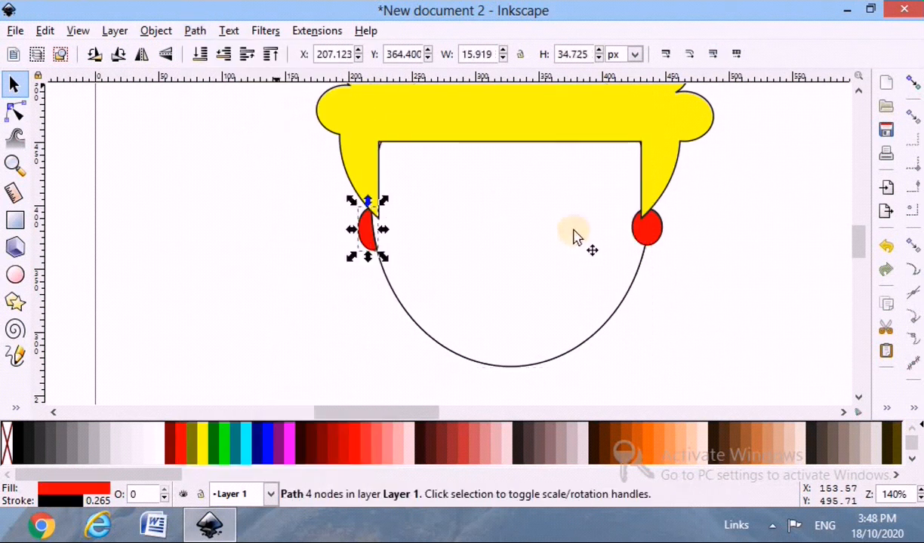
Bring another copy of the face ellipse to the front and subtract it from the right ear.
{"action": "left_click", "coordinate": [645, 231]}
{"action": "left_click", "coordinate": [628, 294]}
{"action": "key", "text": "Home"}
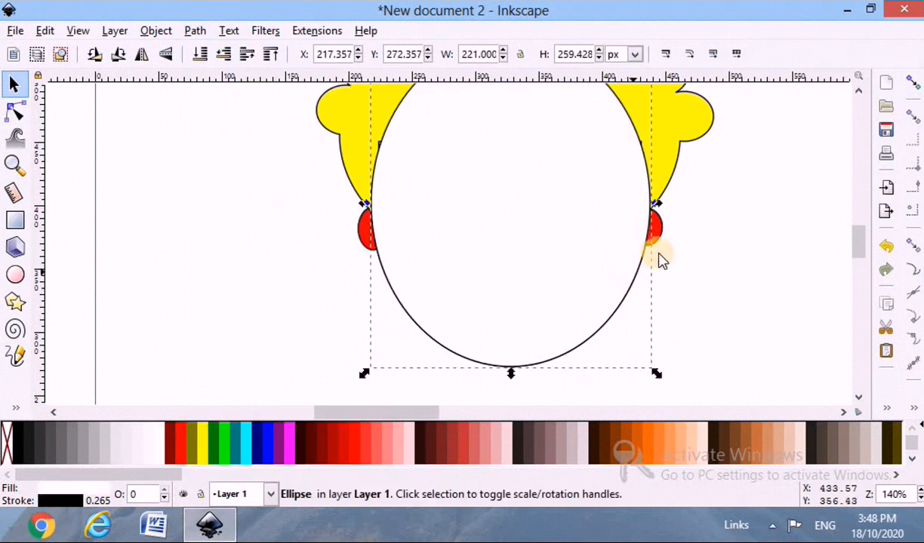
{"action": "left_click", "coordinate": [659, 231]}
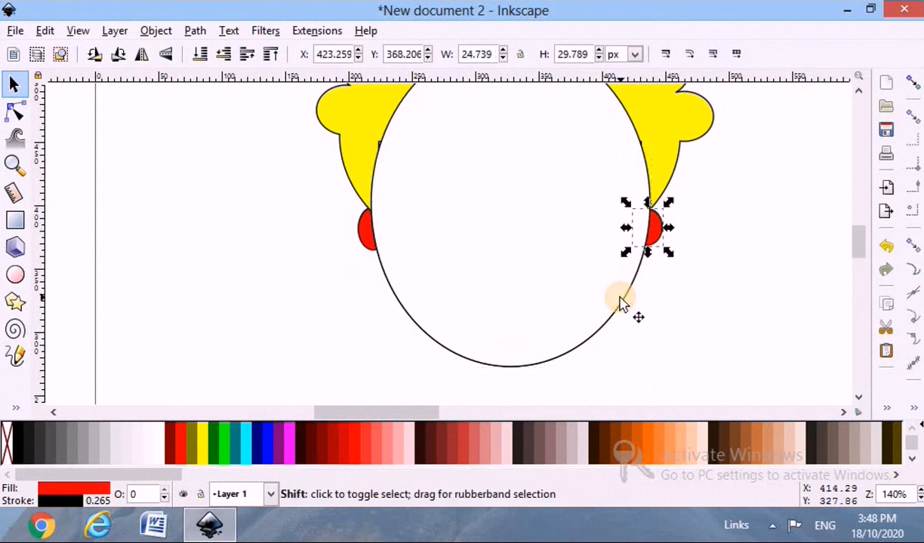
{"action": "left_click", "coordinate": [620, 303], "text": "shift"}
{"action": "left_click", "coordinate": [195, 31]}
{"action": "left_click", "coordinate": [233, 157]}
Fill the right and left ears with white.
{"action": "left_click", "coordinate": [662, 238]}
{"action": "left_click", "coordinate": [662, 238]}
{"action": "left_click", "coordinate": [159, 444]}
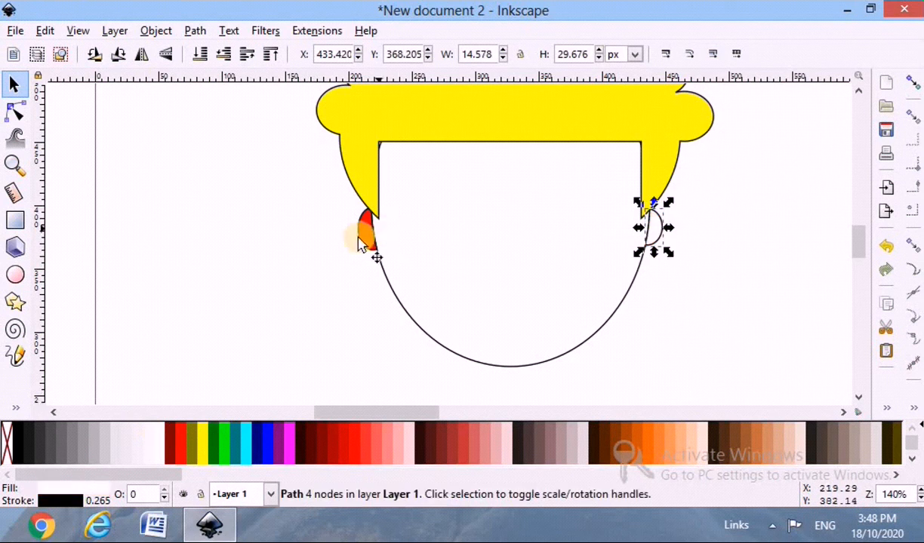
{"action": "left_click", "coordinate": [367, 243]}
{"action": "left_click", "coordinate": [161, 438]}
{"action": "key", "text": "Escape"}
Try stretching the right ear to about 37 px tall and rotating it slightly.
{"action": "scroll", "coordinate": [625, 275], "scroll_direction": "down", "scroll_amount": 2}
{"action": "scroll", "coordinate": [638, 299], "scroll_direction": "down", "scroll_amount": 1}
{"action": "scroll", "coordinate": [642, 305], "scroll_direction": "up", "scroll_amount": 2}
{"action": "scroll", "coordinate": [642, 226], "scroll_direction": "down", "scroll_amount": 3}
{"action": "left_click", "coordinate": [613, 181]}
{"action": "mouse_move", "coordinate": [610, 196]}
{"action": "left_mouse_down"}
{"action": "mouse_move", "coordinate": [604, 208]}
{"action": "mouse_move", "coordinate": [600, 196]}
{"action": "left_mouse_up"}
{"action": "left_click", "coordinate": [620, 149]}
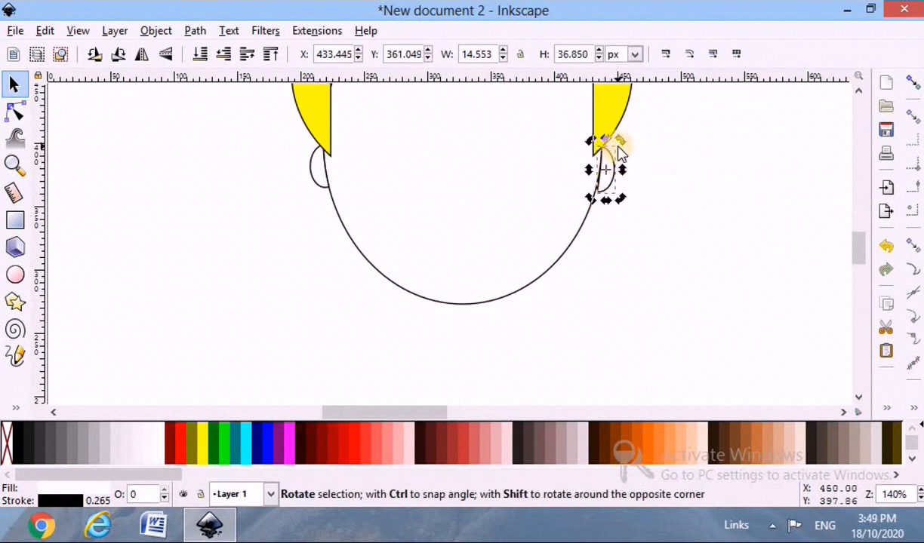
{"action": "left_click_drag", "start_coordinate": [621, 145], "coordinate": [619, 143]}
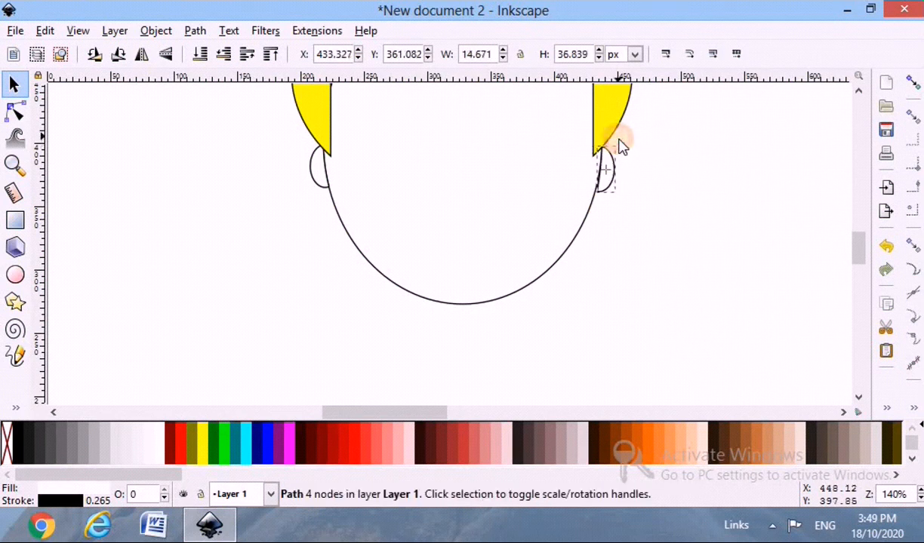
{"action": "left_click", "coordinate": [651, 250]}
{"action": "scroll", "coordinate": [610, 208], "scroll_direction": "up", "scroll_amount": 2}
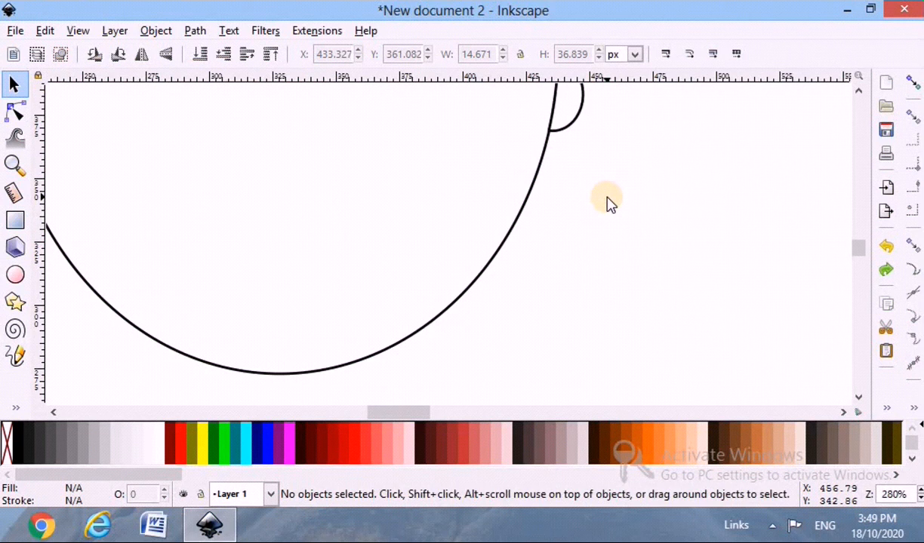
{"action": "scroll", "coordinate": [607, 202], "scroll_direction": "down", "scroll_amount": 3}
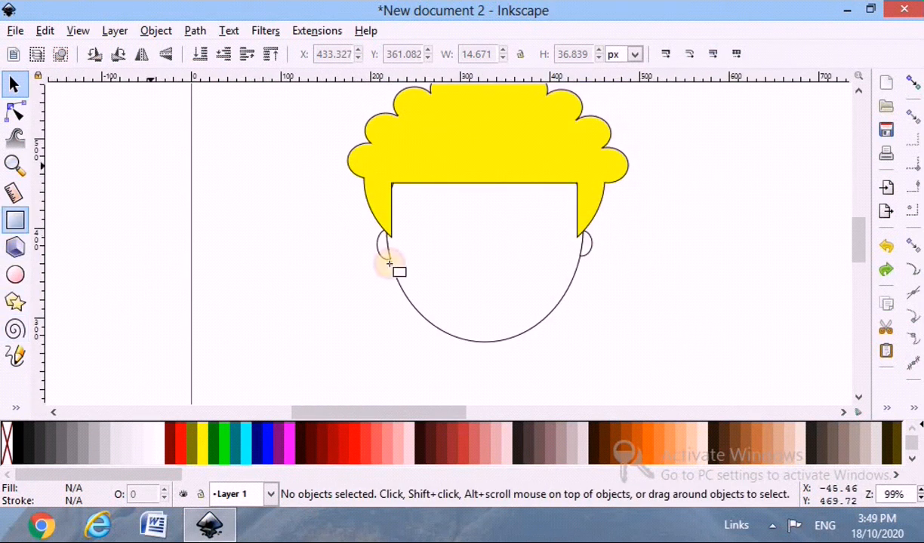
Draw a white neck rectangle about 93 by 101 px overlapping the chin at the bottom of the face.
{"action": "left_click", "coordinate": [15, 220]}
{"action": "scroll", "coordinate": [480, 326], "scroll_direction": "down", "scroll_amount": 2}
{"action": "left_click_drag", "start_coordinate": [447, 239], "coordinate": [528, 328]}
Centre the neck rectangle and the face ellipse on a common vertical axis relative to the selection area.
{"action": "left_click", "coordinate": [550, 243]}
{"action": "left_click", "coordinate": [529, 285], "text": "ctrl"}
{"action": "left_click", "coordinate": [568, 229], "text": "shift"}
{"action": "right_click", "coordinate": [878, 365]}
{"action": "left_click", "coordinate": [829, 366]}
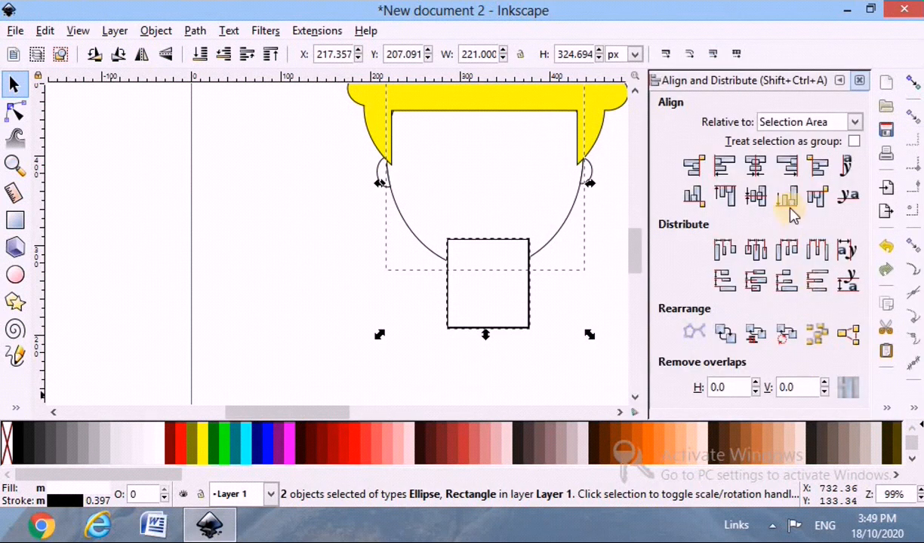
{"action": "left_click", "coordinate": [760, 170]}
{"action": "left_click", "coordinate": [859, 80]}
{"action": "left_click", "coordinate": [470, 281]}
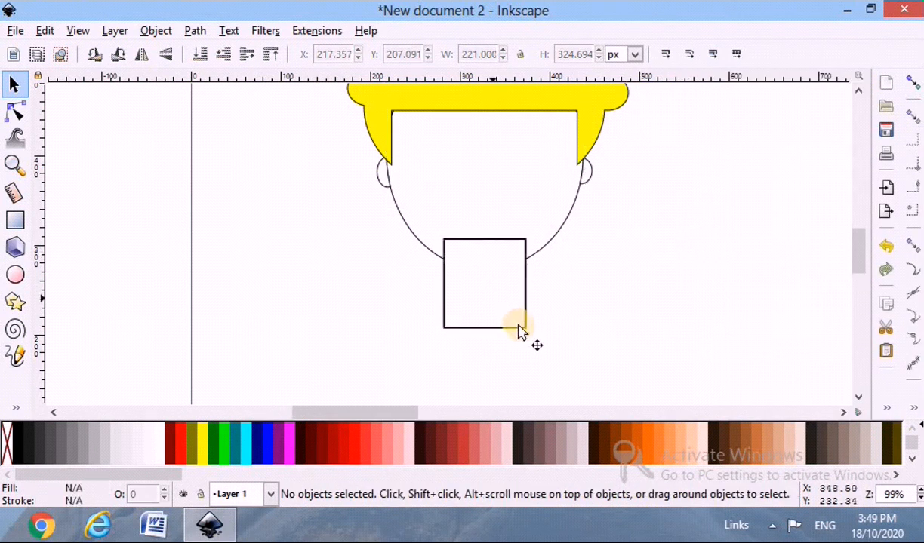
Convert the neck rectangle to a path and bend its bottom edge into a downward curve.
{"action": "left_click", "coordinate": [519, 329]}
{"action": "left_click", "coordinate": [238, 52]}
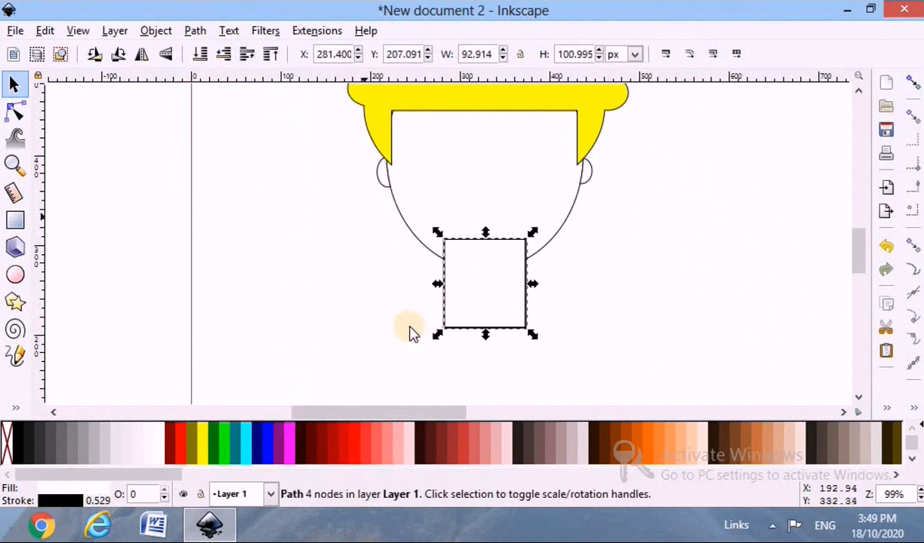
{"action": "scroll", "coordinate": [400, 330], "scroll_direction": "down", "scroll_amount": 1}
{"action": "left_click", "coordinate": [17, 113]}
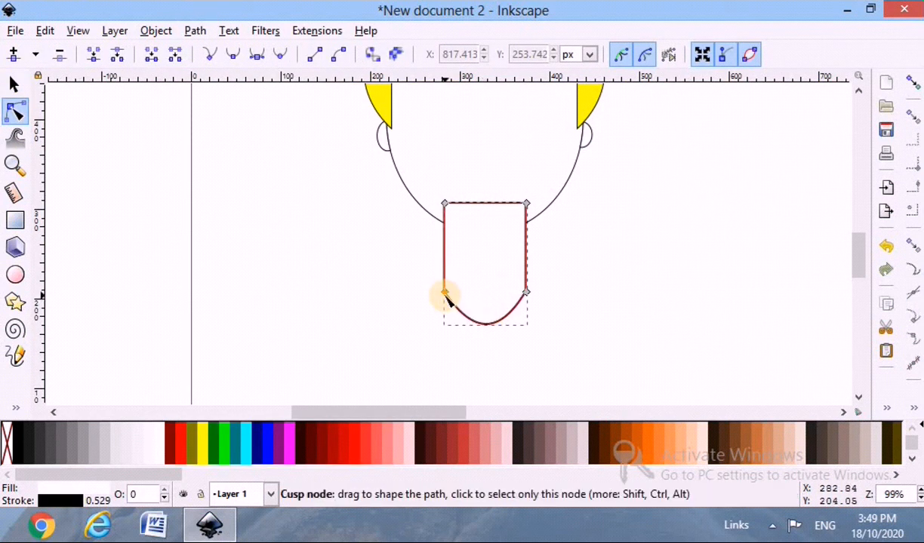
Flare the neck path by moving both lower corner nodes slightly outward and bending its two sides gently inward.
{"action": "left_click_drag", "start_coordinate": [443, 295], "coordinate": [437, 295]}
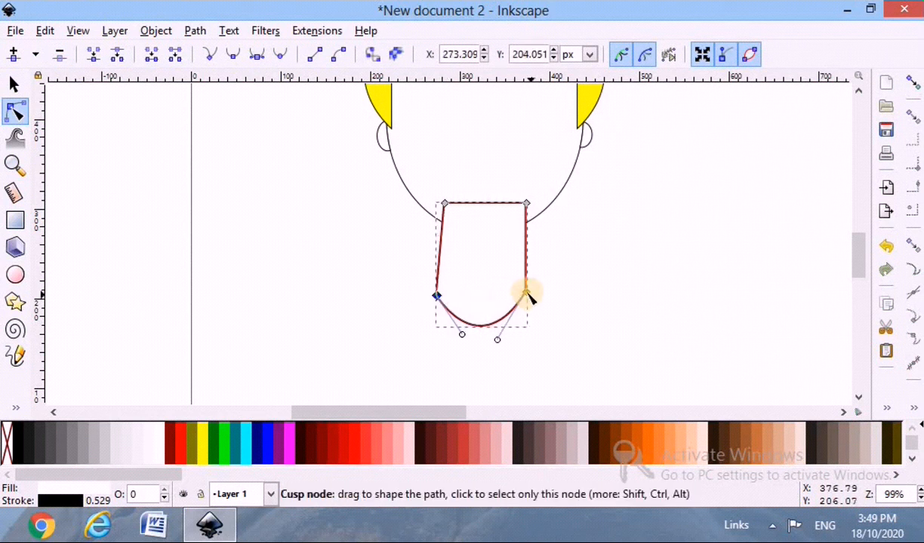
{"action": "left_click_drag", "start_coordinate": [526, 294], "coordinate": [533, 293]}
{"action": "left_click", "coordinate": [115, 140]}
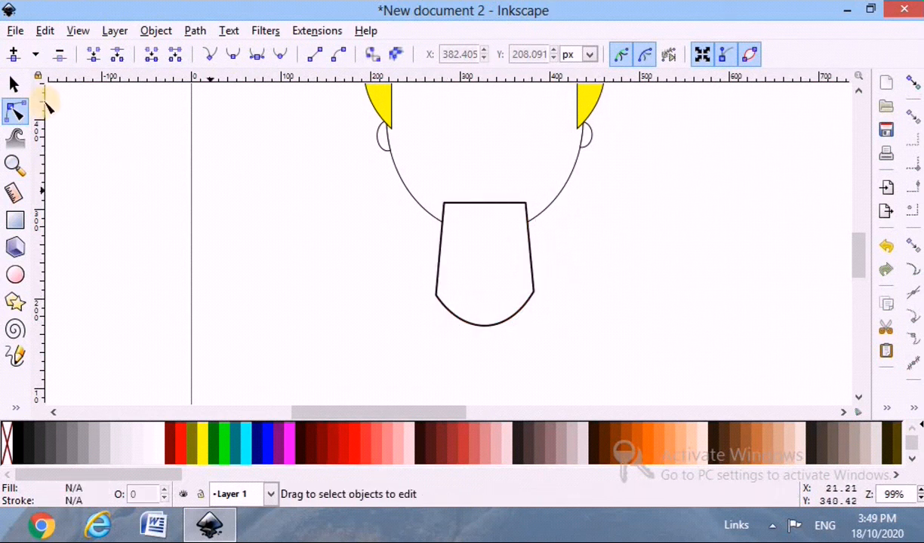
{"action": "left_click", "coordinate": [441, 249]}
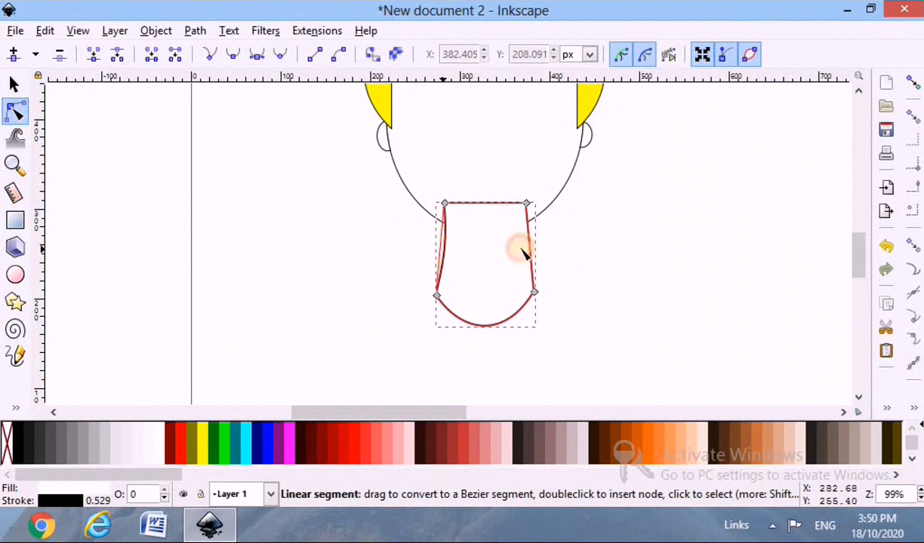
{"action": "left_click_drag", "start_coordinate": [526, 247], "coordinate": [521, 250]}
{"action": "left_click", "coordinate": [225, 241]}
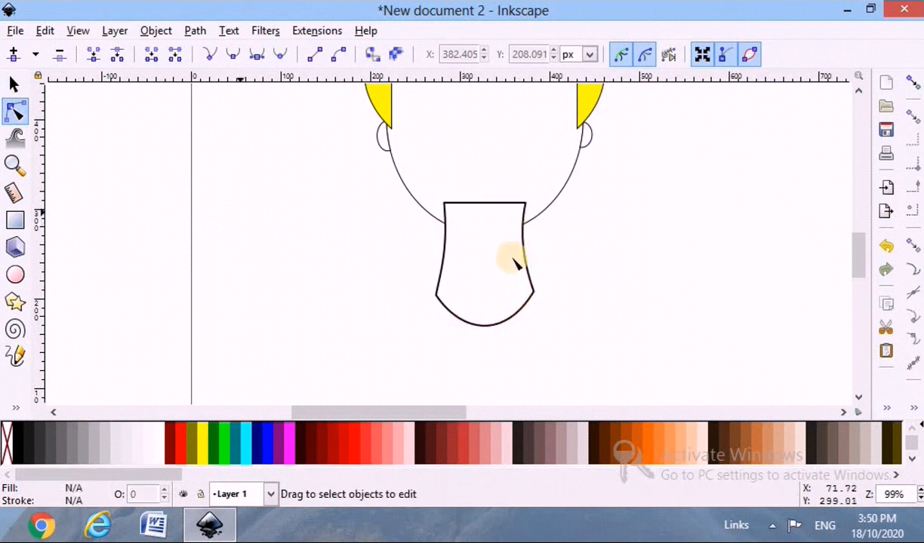
Lower the neck shape in the stacking order so it sits behind the face.
{"action": "scroll", "coordinate": [501, 290], "scroll_direction": "up", "scroll_amount": 3}
{"action": "scroll", "coordinate": [500, 279], "scroll_direction": "down", "scroll_amount": 1}
{"action": "key", "text": "s"}
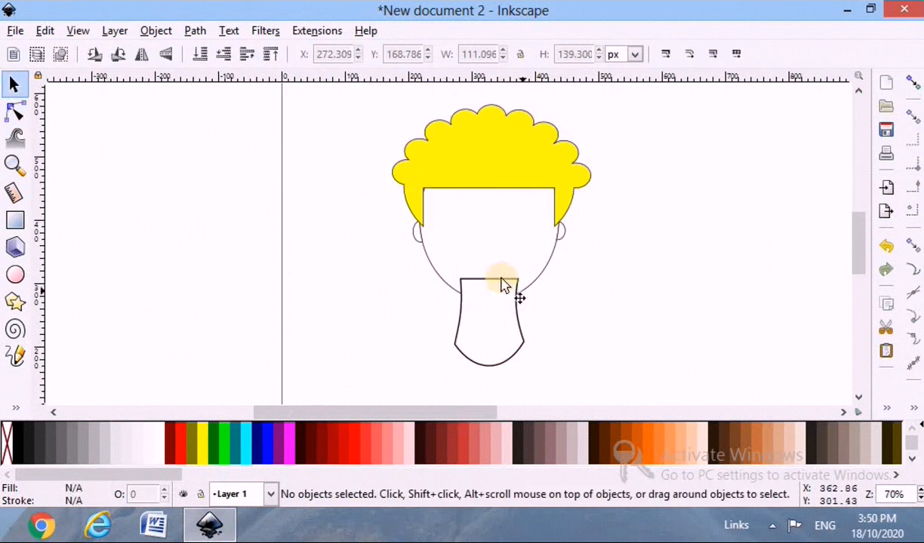
{"action": "left_click", "coordinate": [504, 287]}
{"action": "left_click", "coordinate": [560, 341]}
{"action": "scroll", "coordinate": [560, 341], "scroll_direction": "down", "scroll_amount": 2}
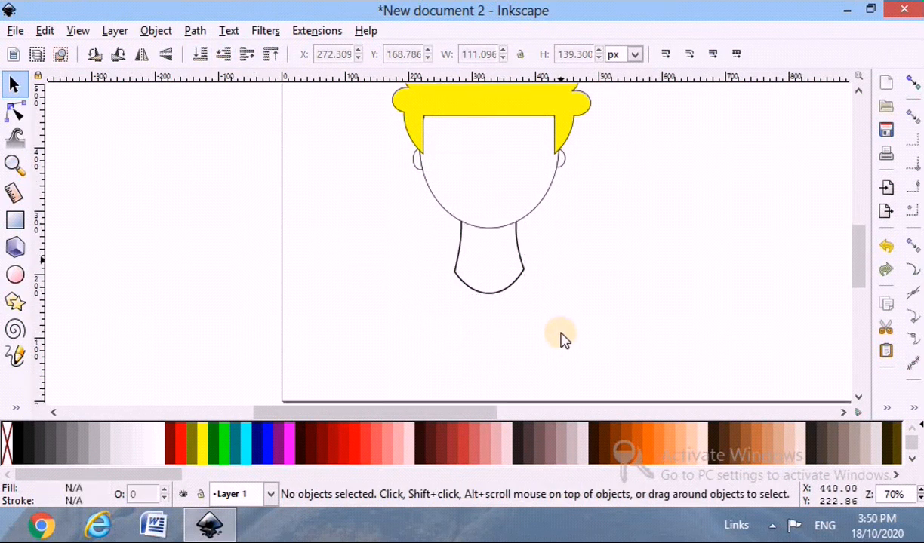
Draw a white torso rectangle about 300 by 160 px just below the neck and convert it to a path.
{"action": "scroll", "coordinate": [561, 341], "scroll_direction": "up", "scroll_amount": 1}
{"action": "left_click", "coordinate": [15, 219]}
{"action": "left_click_drag", "start_coordinate": [326, 251], "coordinate": [597, 396]}
{"action": "key", "text": "s"}
{"action": "left_click", "coordinate": [9, 112]}
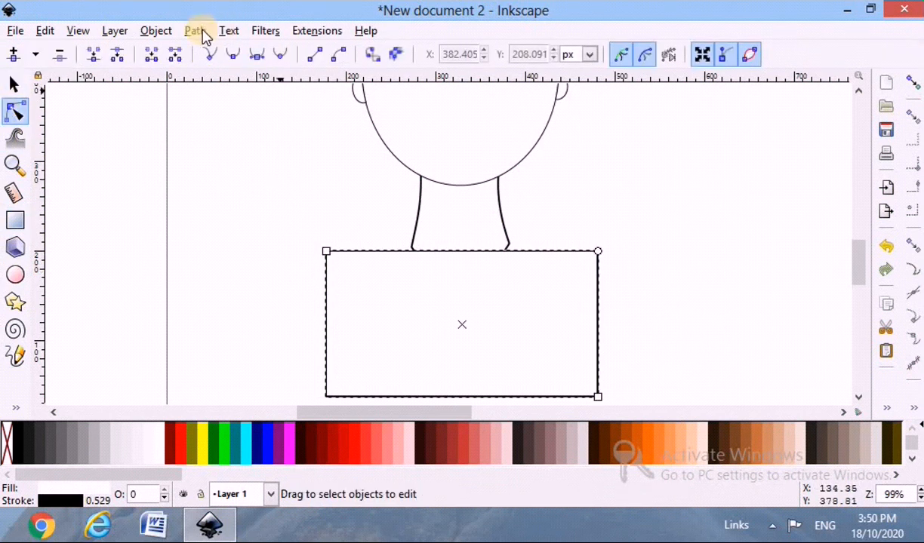
{"action": "left_click", "coordinate": [202, 33]}
{"action": "left_click", "coordinate": [209, 52]}
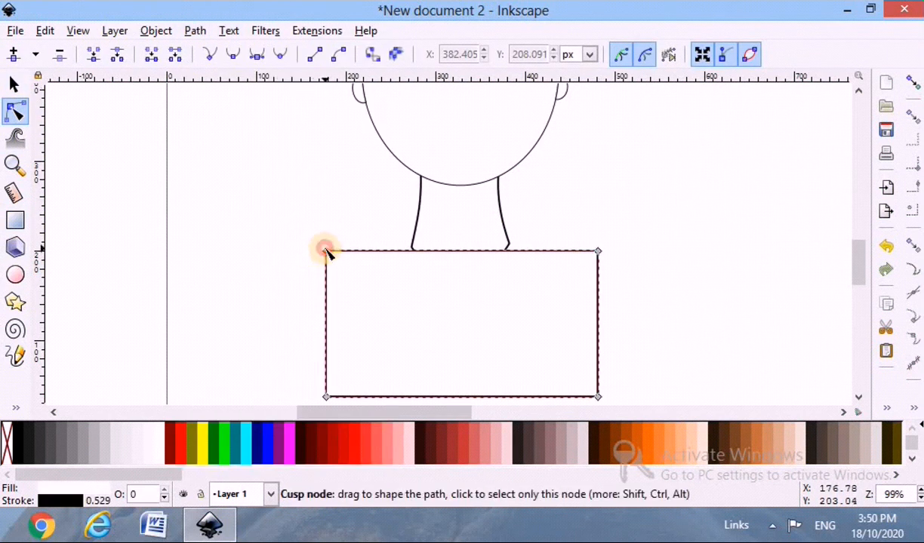
Make the torso path's two top corner nodes smooth to form rounded shoulders.
{"action": "left_click", "coordinate": [325, 252]}
{"action": "left_click", "coordinate": [231, 60]}
{"action": "left_click", "coordinate": [598, 252]}
{"action": "left_click", "coordinate": [229, 56]}
{"action": "key", "text": "s"}
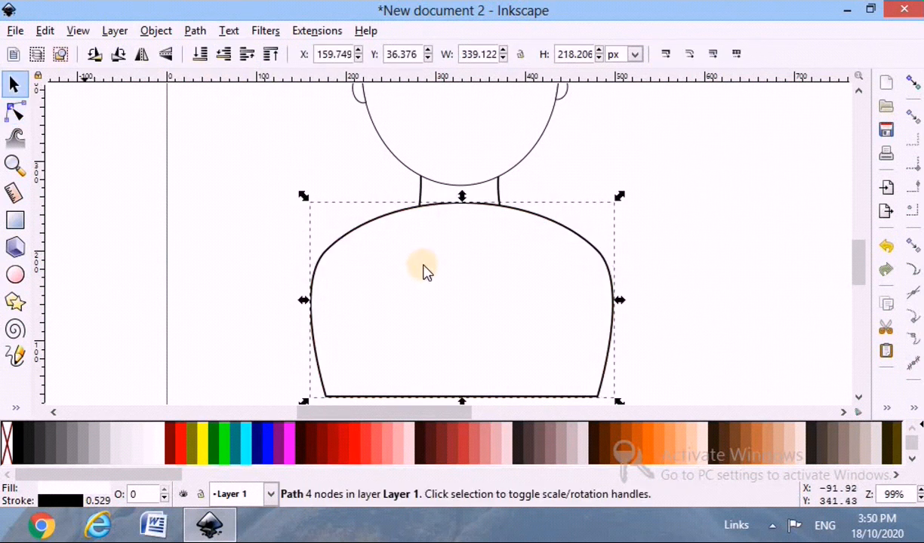
Shift the torso shape down the page and place it behind the neck.
{"action": "scroll", "coordinate": [383, 256], "scroll_direction": "down", "scroll_amount": 2}
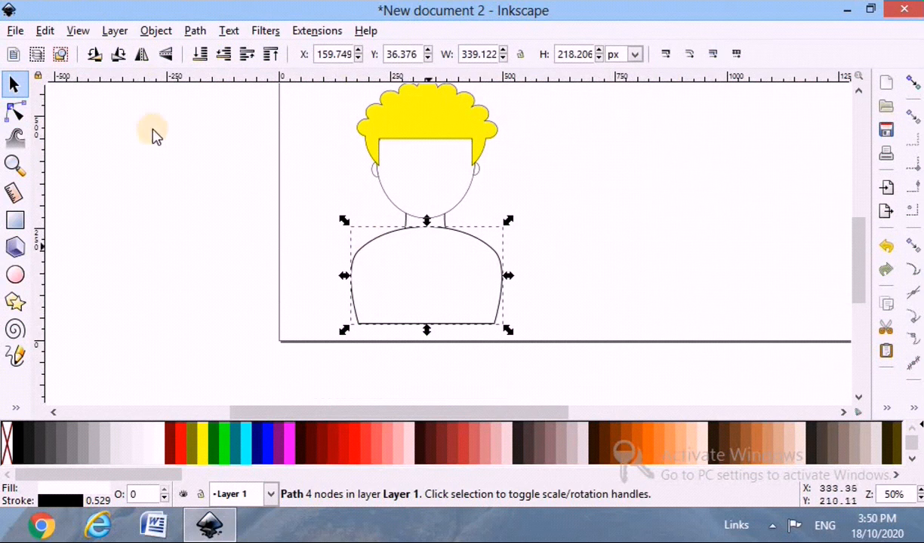
{"action": "left_click_drag", "start_coordinate": [385, 244], "coordinate": [380, 261]}
{"action": "scroll", "coordinate": [477, 321], "scroll_direction": "up", "scroll_amount": 1}
Spread the torso's two bottom corner nodes outward until the shape is about 449 px wide.
{"action": "left_click", "coordinate": [15, 111]}
{"action": "left_click_drag", "start_coordinate": [504, 356], "coordinate": [543, 353]}
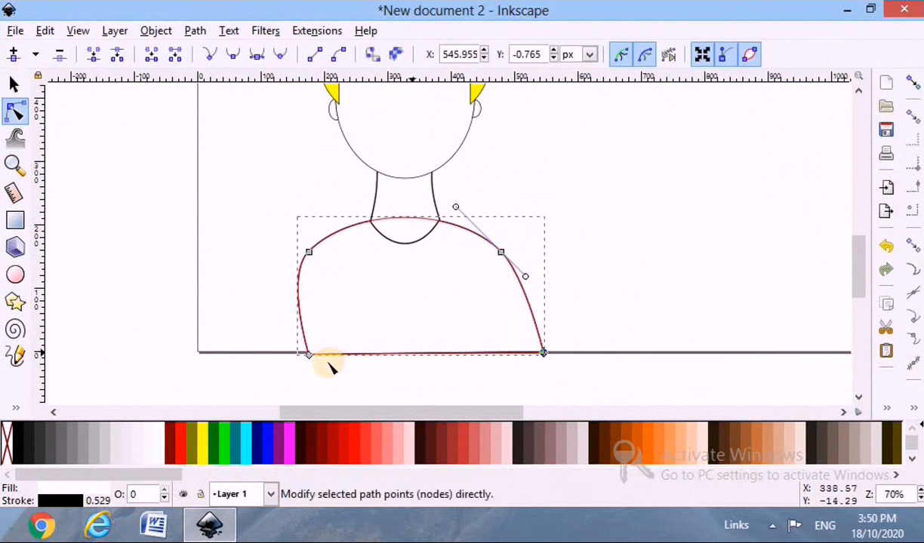
{"action": "left_click_drag", "start_coordinate": [308, 354], "coordinate": [260, 354]}
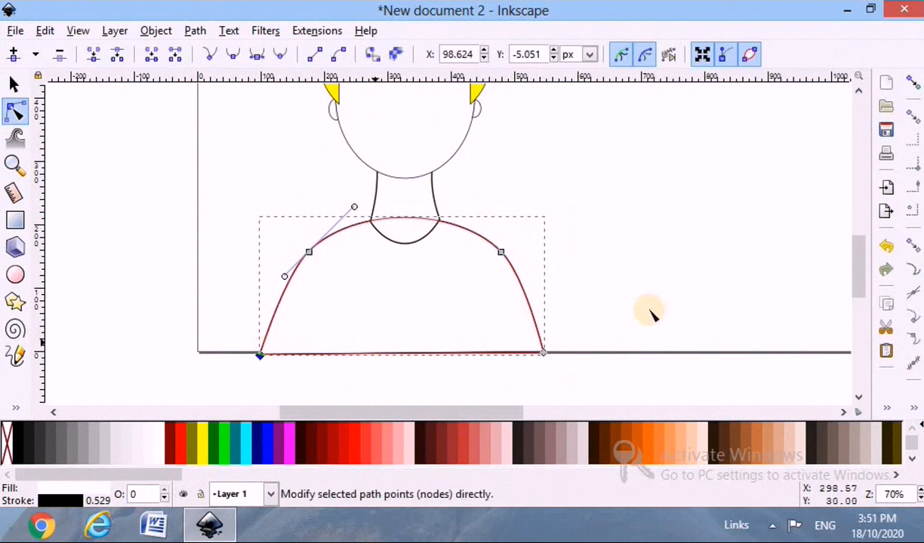
{"action": "left_click", "coordinate": [652, 310]}
{"action": "left_click", "coordinate": [652, 310]}
{"action": "scroll", "coordinate": [442, 254], "scroll_direction": "down", "scroll_amount": 1, "text": "ctrl"}
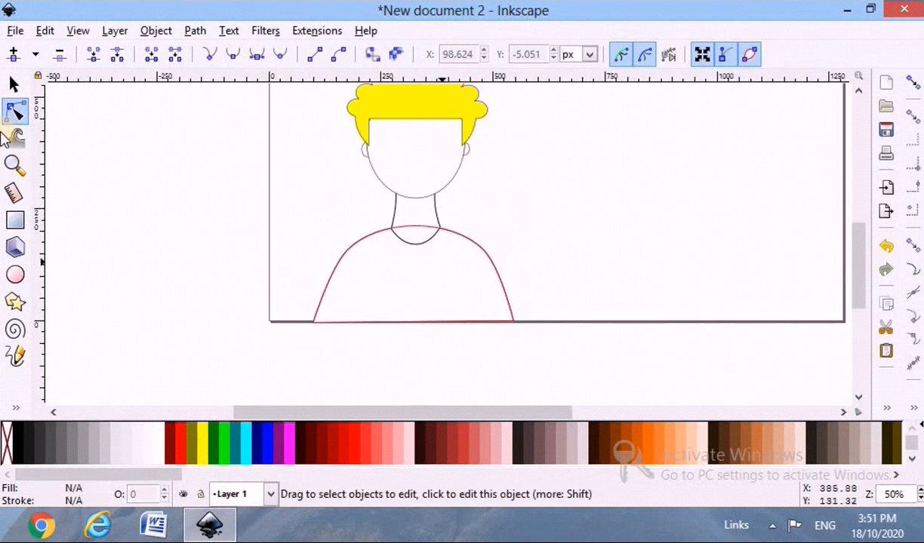
Fill the torso shape with black.
{"action": "left_click", "coordinate": [441, 261]}
{"action": "left_click", "coordinate": [14, 84]}
{"action": "left_click", "coordinate": [18, 444]}
{"action": "left_click", "coordinate": [519, 281]}
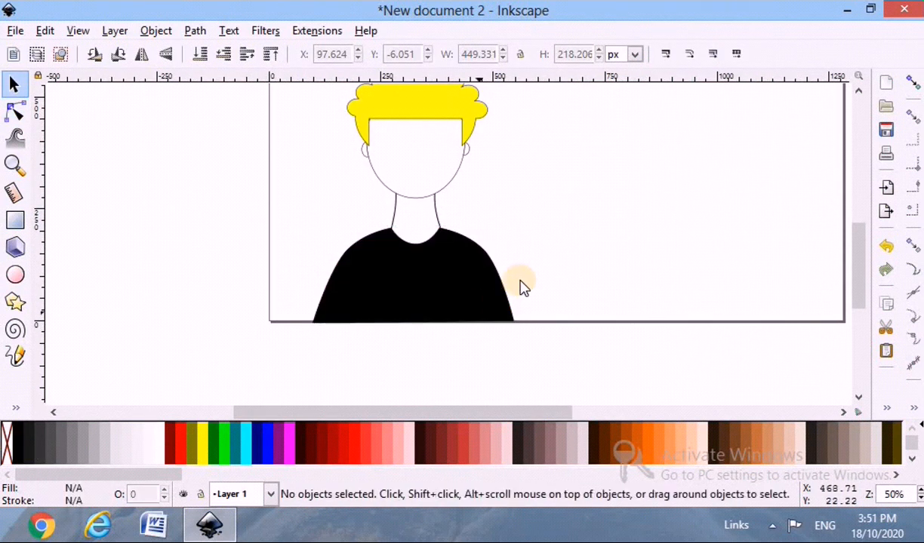
Reduce the neck's stroke width so its outline matches the thinner face outline.
{"action": "scroll", "coordinate": [488, 237], "scroll_direction": "up", "scroll_amount": 1}
{"action": "scroll", "coordinate": [466, 252], "scroll_direction": "up", "scroll_amount": 2, "text": "ctrl"}
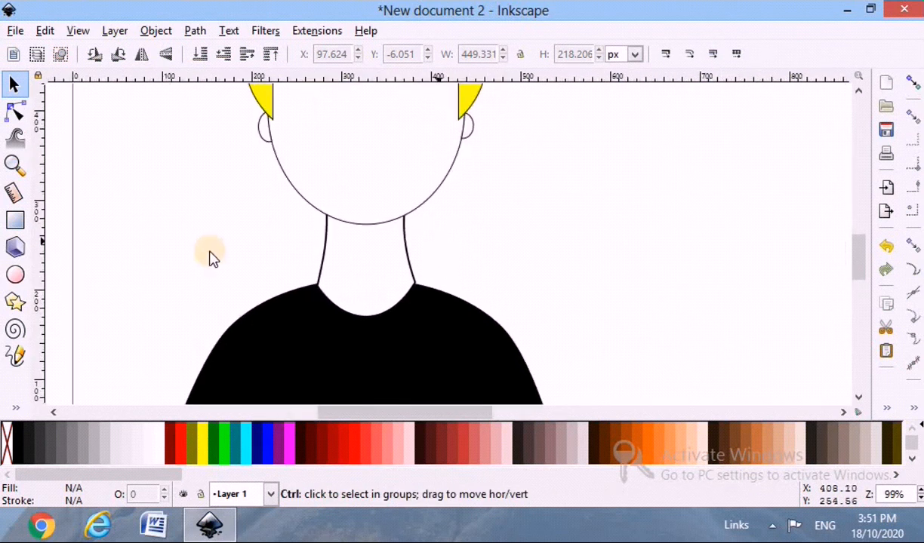
{"action": "left_click", "coordinate": [319, 267]}
{"action": "left_click", "coordinate": [53, 499]}
{"action": "left_click", "coordinate": [795, 71]}
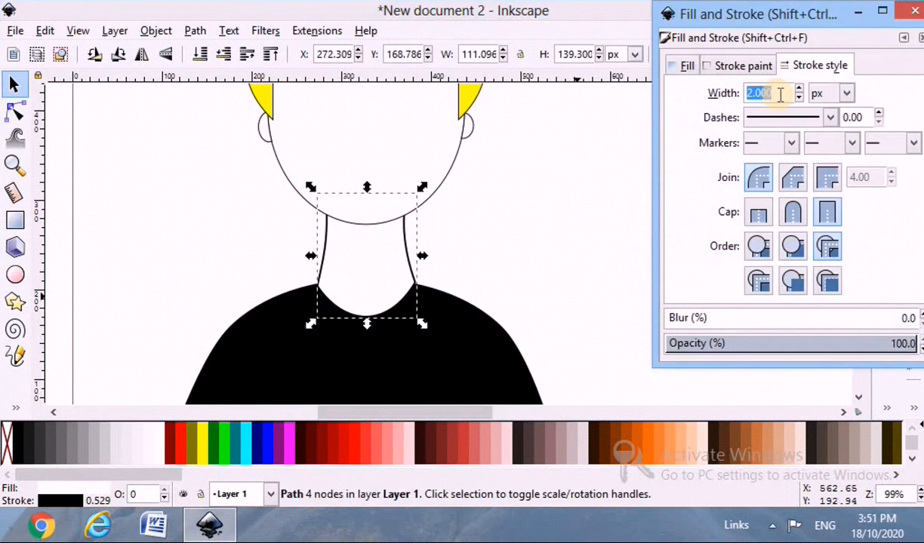
{"action": "left_click", "coordinate": [599, 220]}
{"action": "left_click", "coordinate": [914, 11]}
Draw a circle about 43 by 45 px on the left half of the face as a glasses lens and fill it white.
{"action": "scroll", "coordinate": [310, 247], "scroll_direction": "down", "scroll_amount": 1, "text": "ctrl"}
{"action": "scroll", "coordinate": [310, 247], "scroll_direction": "up", "scroll_amount": 2, "text": "ctrl"}
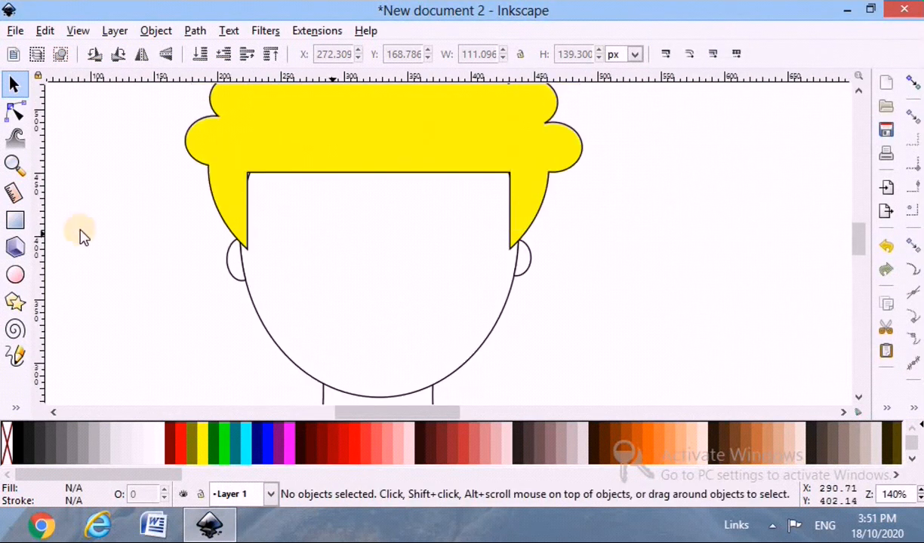
{"action": "left_click", "coordinate": [27, 278]}
{"action": "left_click_drag", "start_coordinate": [313, 250], "coordinate": [364, 289]}
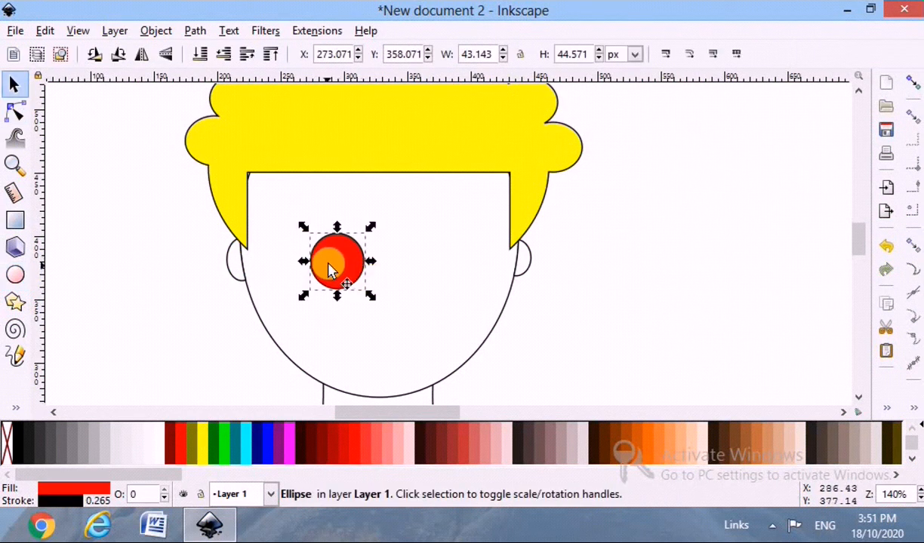
{"action": "left_click_drag", "start_coordinate": [320, 261], "coordinate": [317, 256]}
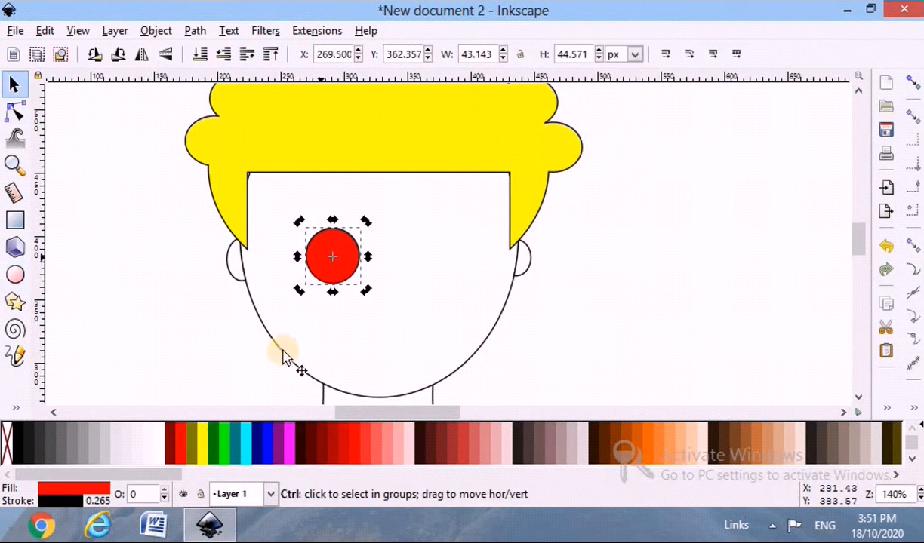
{"action": "left_click", "coordinate": [157, 441]}
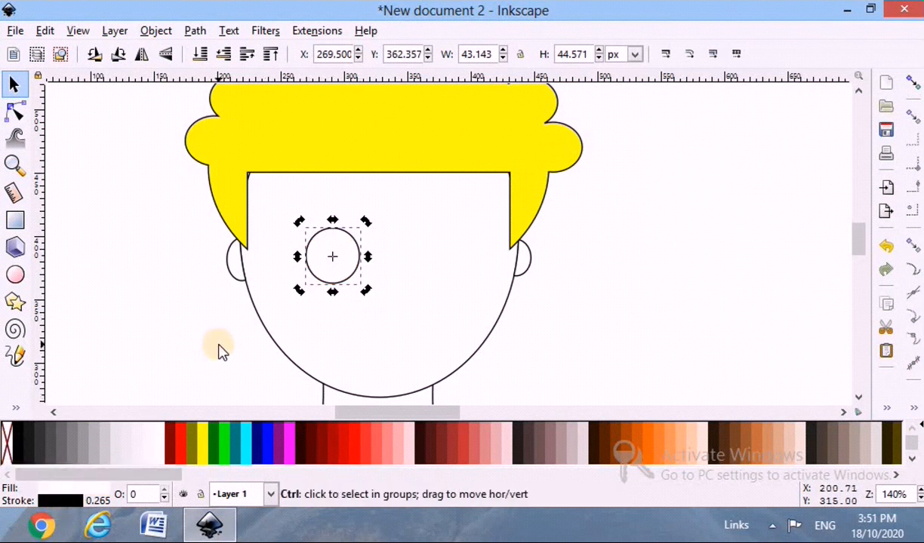
Duplicate the lens circle and move the copy 70 px horizontally to the right half of the face.
{"action": "key", "text": "shift+Right"}
{"action": "key", "text": "shift+Right"}
{"action": "key", "text": "shift+Right"}
{"action": "key", "text": "shift+Right"}
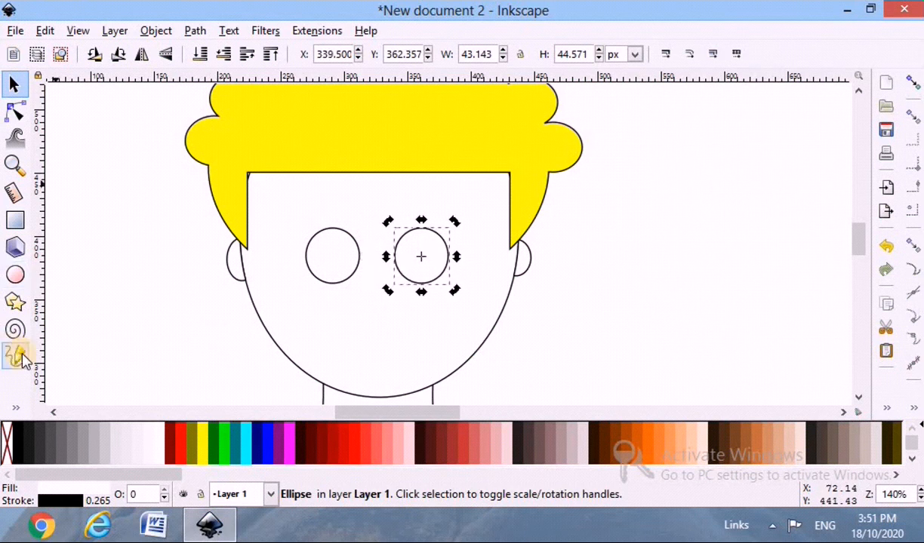
Draw a curved glasses arm from the left ear to the left lens using the Bezier tool in BSpline mode.
{"action": "left_click", "coordinate": [15, 407]}
{"action": "left_click", "coordinate": [35, 255]}
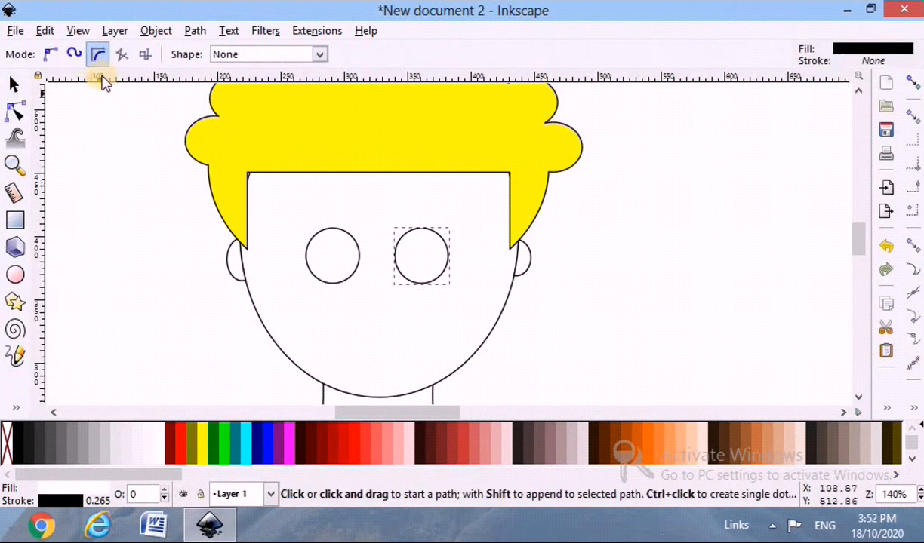
{"action": "scroll", "coordinate": [344, 264], "scroll_direction": "up", "scroll_amount": 2}
{"action": "scroll", "coordinate": [332, 332], "scroll_direction": "up", "scroll_amount": 1}
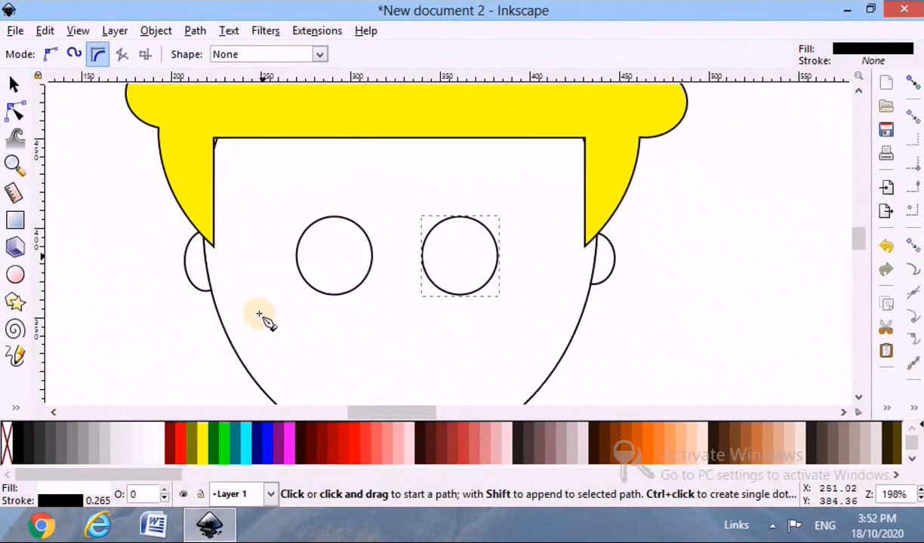
{"action": "left_click", "coordinate": [203, 233]}
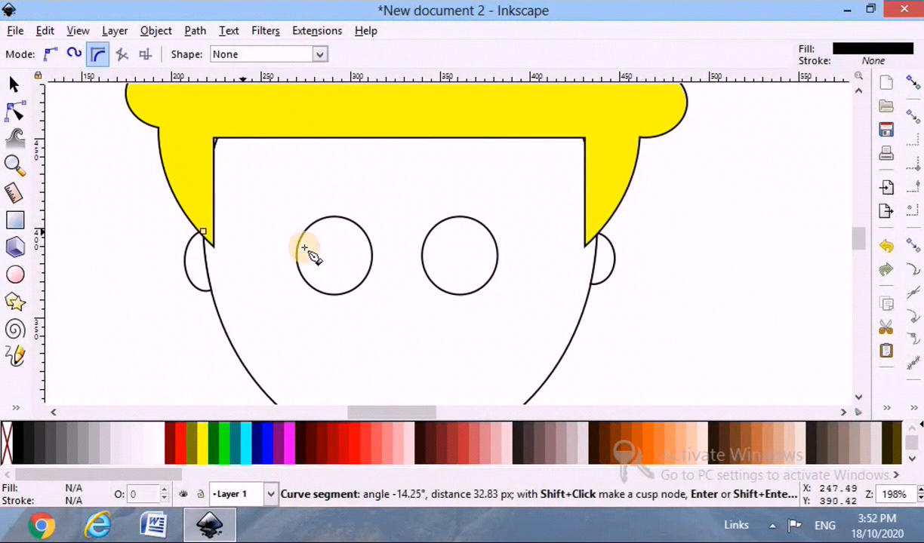
{"action": "left_click", "coordinate": [260, 247]}
{"action": "double_click", "coordinate": [299, 247]}
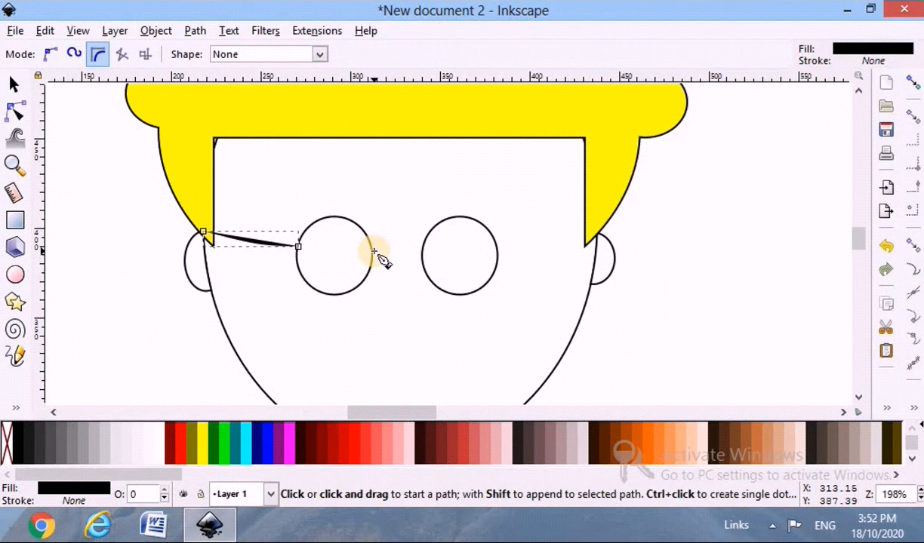
Draw a short curve bridging the two lenses and another curve from the right lens to the right ear.
{"action": "scroll", "coordinate": [370, 253], "scroll_direction": "up", "scroll_amount": 2}
{"action": "left_click", "coordinate": [369, 252]}
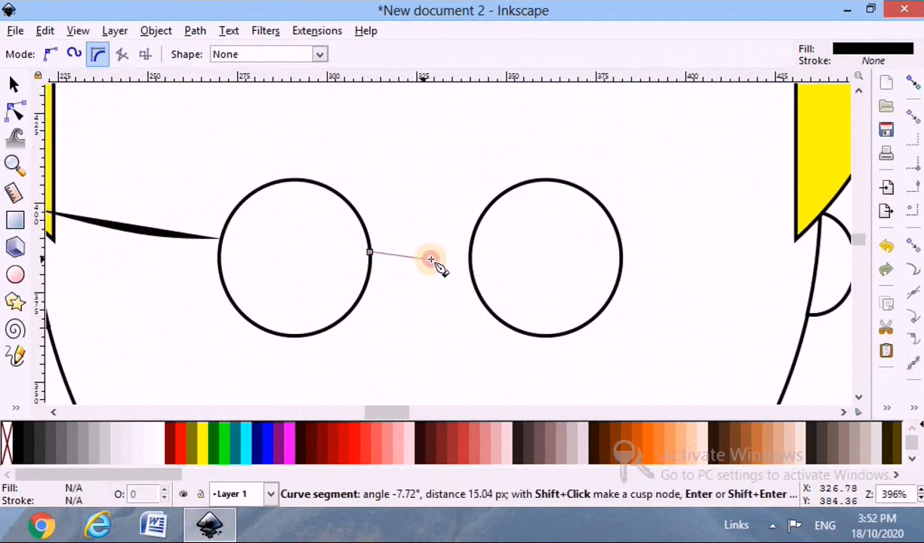
{"action": "double_click", "coordinate": [471, 249]}
{"action": "left_click", "coordinate": [620, 257]}
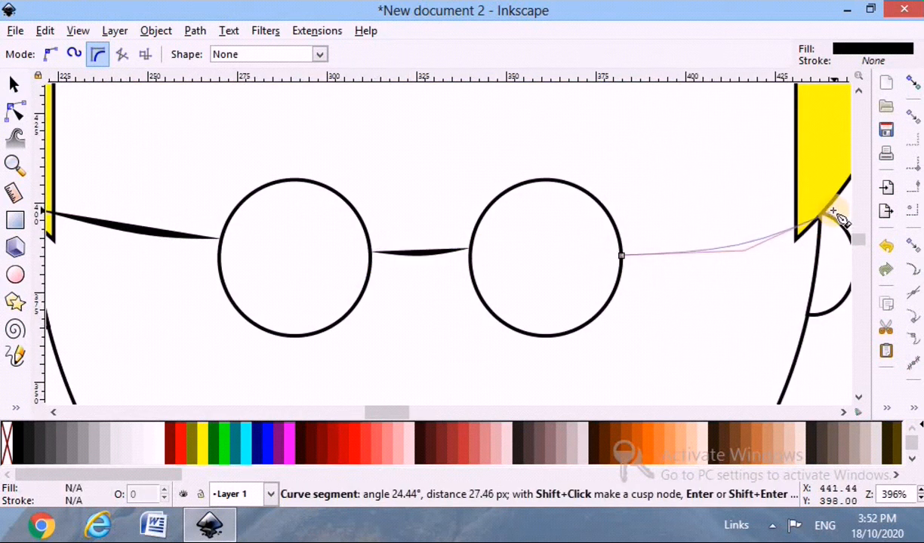
{"action": "double_click", "coordinate": [828, 209]}
{"action": "scroll", "coordinate": [654, 318], "scroll_direction": "down", "scroll_amount": 1}
{"action": "scroll", "coordinate": [655, 323], "scroll_direction": "down", "scroll_amount": 2}
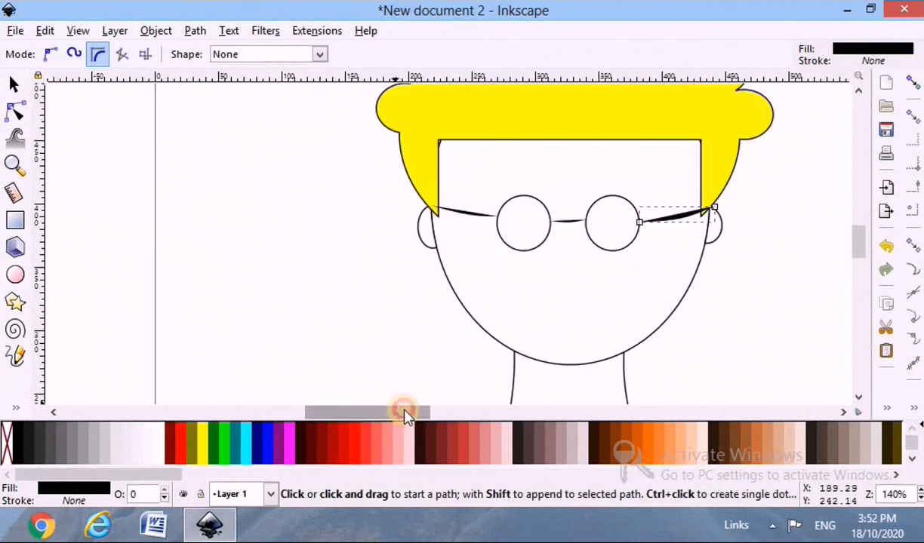
Give the right glasses arm a flat black stroke and remove its fill.
{"action": "scroll", "coordinate": [404, 415], "scroll_direction": "right", "scroll_amount": 3}
{"action": "scroll", "coordinate": [395, 326], "scroll_direction": "down", "scroll_amount": 1}
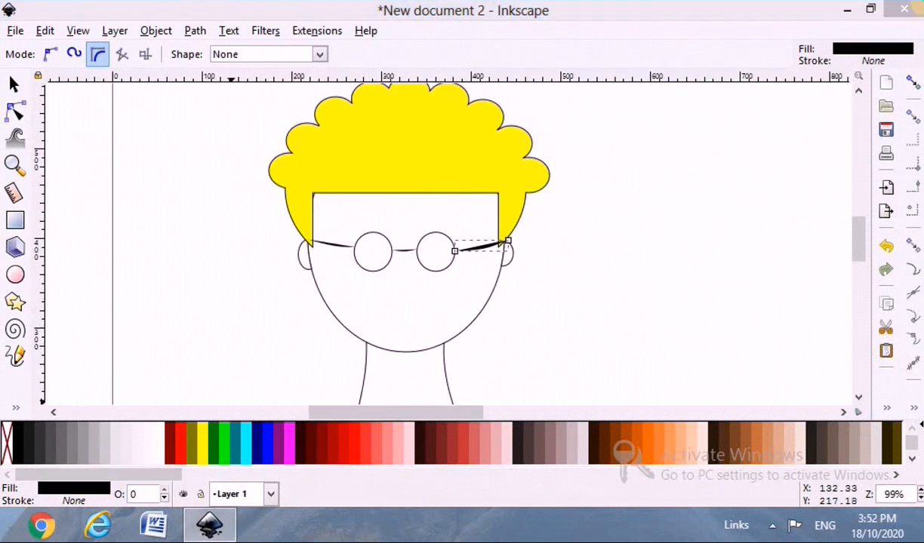
{"action": "key", "text": "ctrl+shift+f"}
{"action": "left_click", "coordinate": [749, 67]}
{"action": "left_click", "coordinate": [711, 96]}
{"action": "left_click", "coordinate": [688, 66]}
{"action": "left_click", "coordinate": [684, 96]}
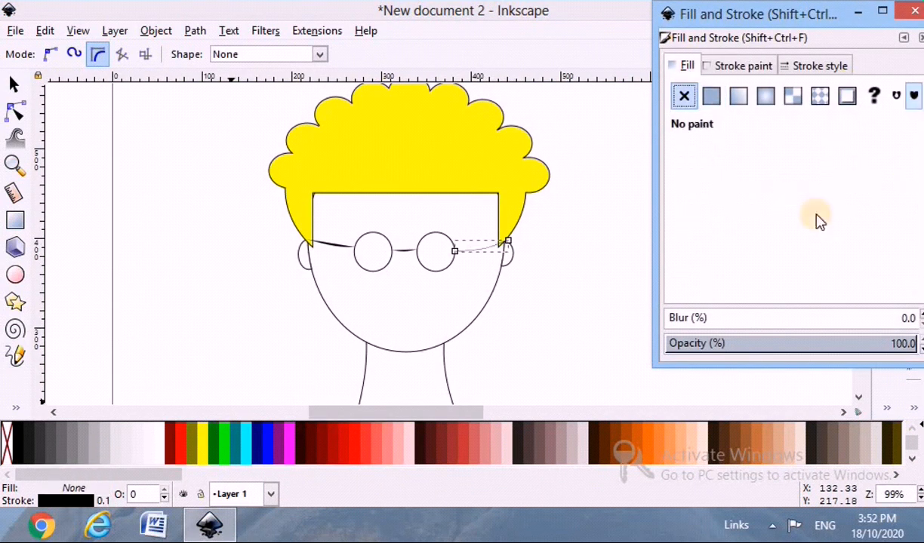
Give the bridge curve between the lenses a flat black stroke and no fill.
{"action": "left_click", "coordinate": [13, 83]}
{"action": "left_click", "coordinate": [402, 250]}
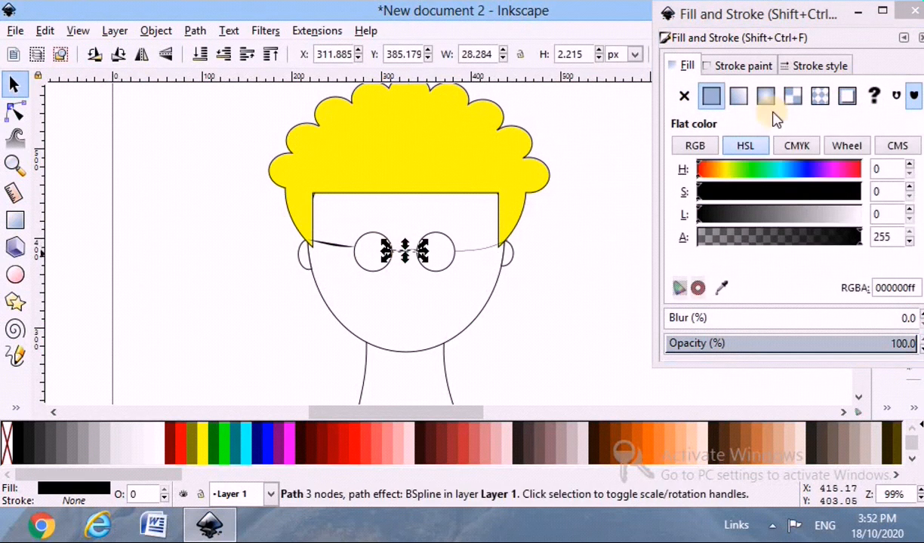
{"action": "left_click", "coordinate": [739, 69]}
{"action": "left_click", "coordinate": [713, 96]}
{"action": "left_click", "coordinate": [687, 67]}
{"action": "left_click", "coordinate": [684, 96]}
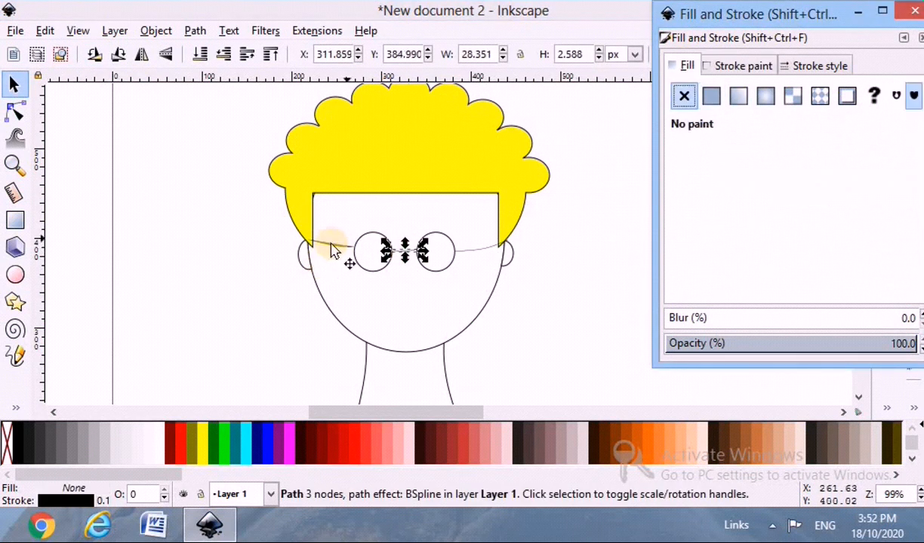
Give the left glasses arm a flat black stroke and no fill.
{"action": "left_click", "coordinate": [328, 244]}
{"action": "left_click", "coordinate": [717, 66]}
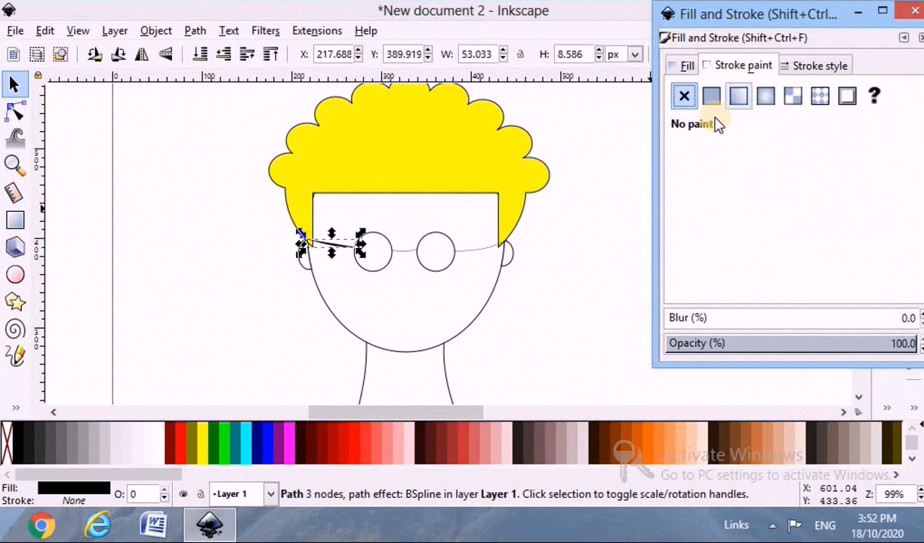
{"action": "left_click", "coordinate": [684, 67]}
{"action": "left_click", "coordinate": [684, 96]}
Move the inner end node of the right glasses arm up along the right lens's outer edge.
{"action": "scroll", "coordinate": [388, 304], "scroll_direction": "up", "scroll_amount": 2}
{"action": "left_click", "coordinate": [547, 204]}
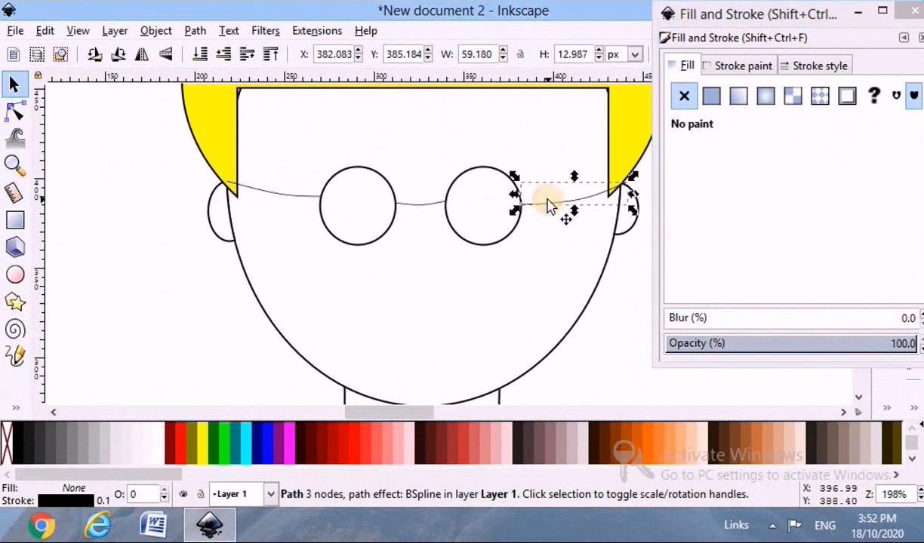
{"action": "scroll", "coordinate": [581, 255], "scroll_direction": "up", "scroll_amount": 3}
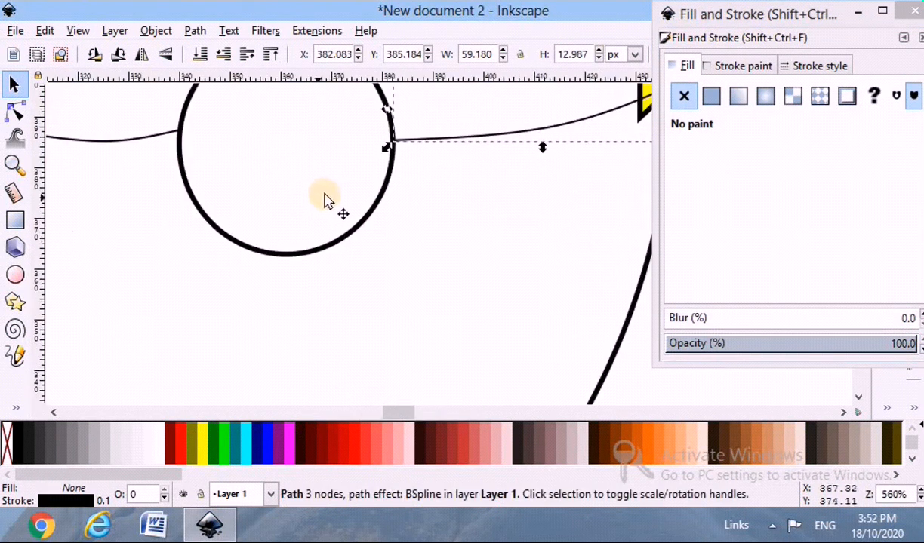
{"action": "key", "text": "n"}
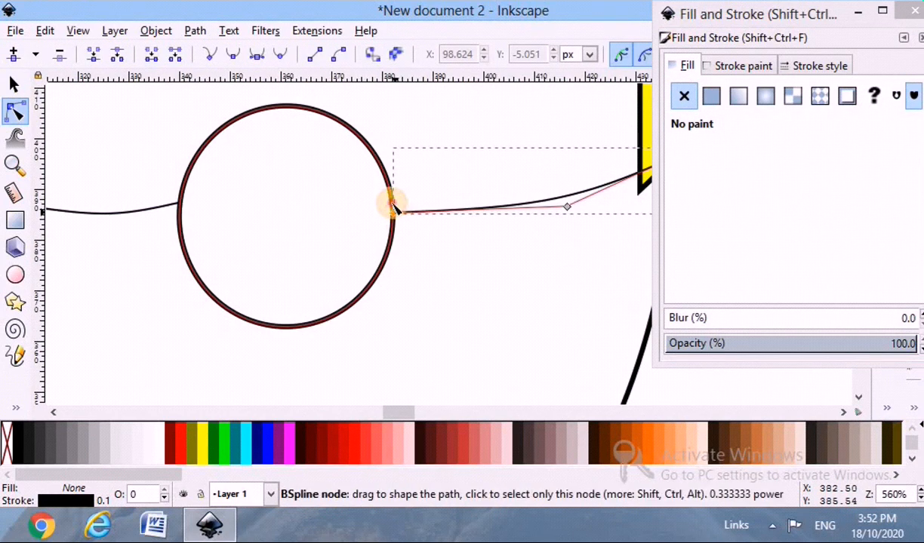
{"action": "left_click_drag", "start_coordinate": [392, 211], "coordinate": [392, 196]}
{"action": "left_click", "coordinate": [456, 247]}
{"action": "scroll", "coordinate": [456, 247], "scroll_direction": "down", "scroll_amount": 3}
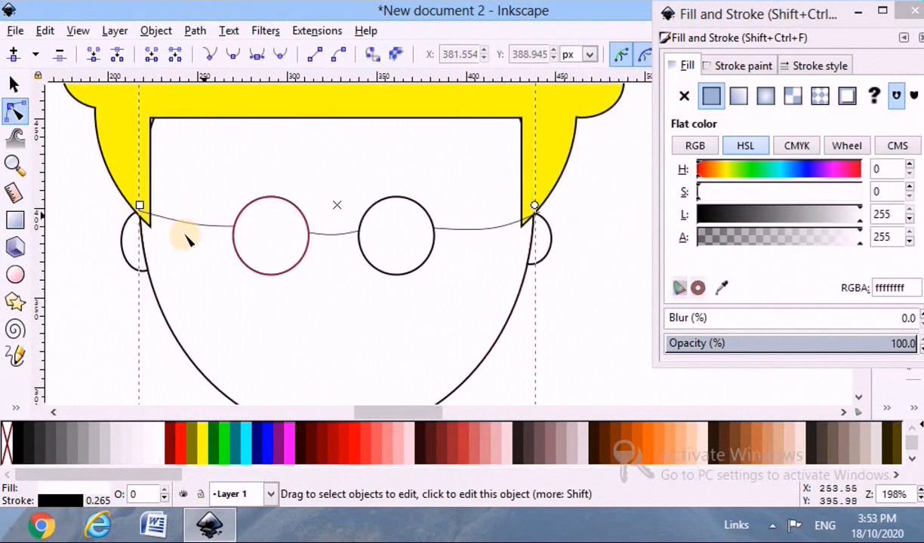
Adjust the inner end node of the left glasses arm so it meets the left lens's outer edge.
{"action": "scroll", "coordinate": [184, 237], "scroll_direction": "up", "scroll_amount": 1}
{"action": "left_click", "coordinate": [250, 226]}
{"action": "left_click_drag", "start_coordinate": [252, 224], "coordinate": [252, 228]}
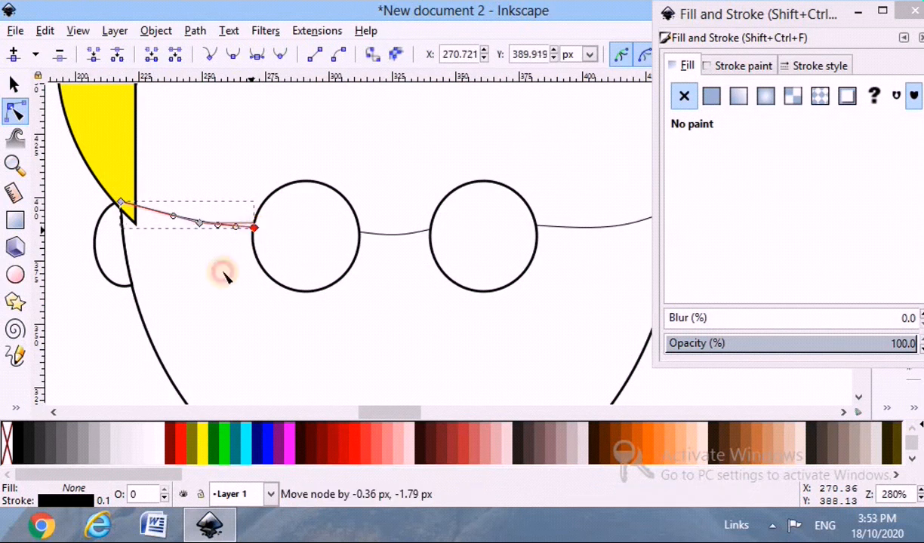
{"action": "left_click", "coordinate": [215, 285]}
{"action": "scroll", "coordinate": [215, 285], "scroll_direction": "down", "scroll_amount": 1}
{"action": "scroll", "coordinate": [215, 285], "scroll_direction": "down", "scroll_amount": 2}
{"action": "scroll", "coordinate": [127, 313], "scroll_direction": "down", "scroll_amount": 2}
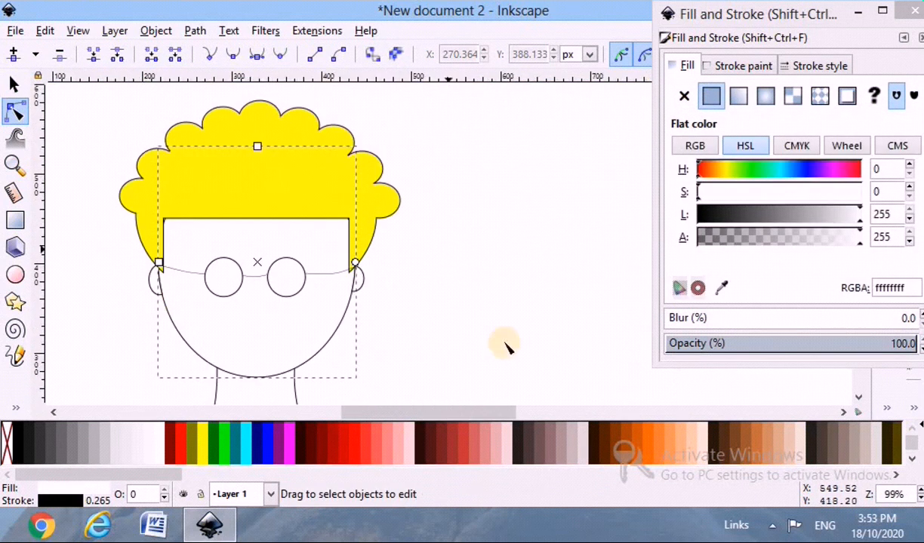
{"action": "left_click_drag", "start_coordinate": [389, 412], "coordinate": [339, 412]}
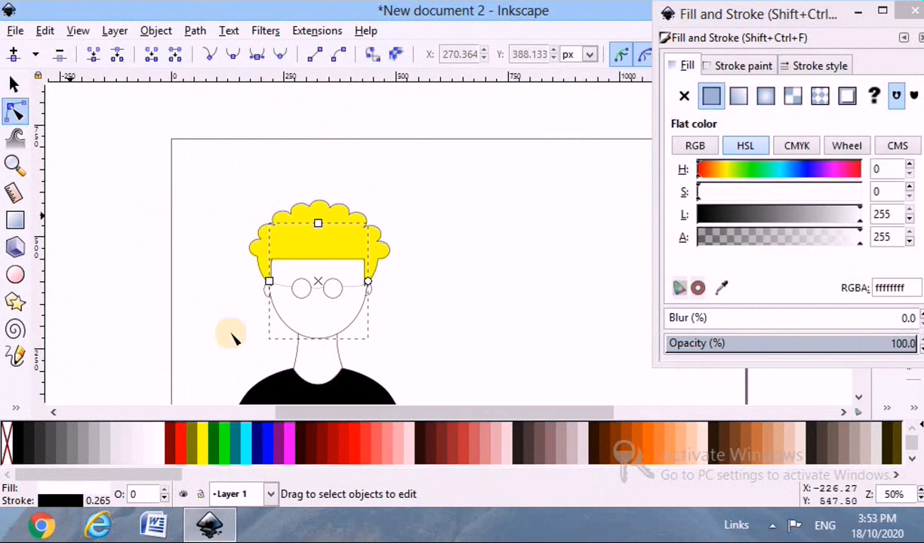
Set the stroke width of the right glasses arm to 2 px.
{"action": "scroll", "coordinate": [232, 334], "scroll_direction": "up", "scroll_amount": 2}
{"action": "left_click", "coordinate": [483, 242]}
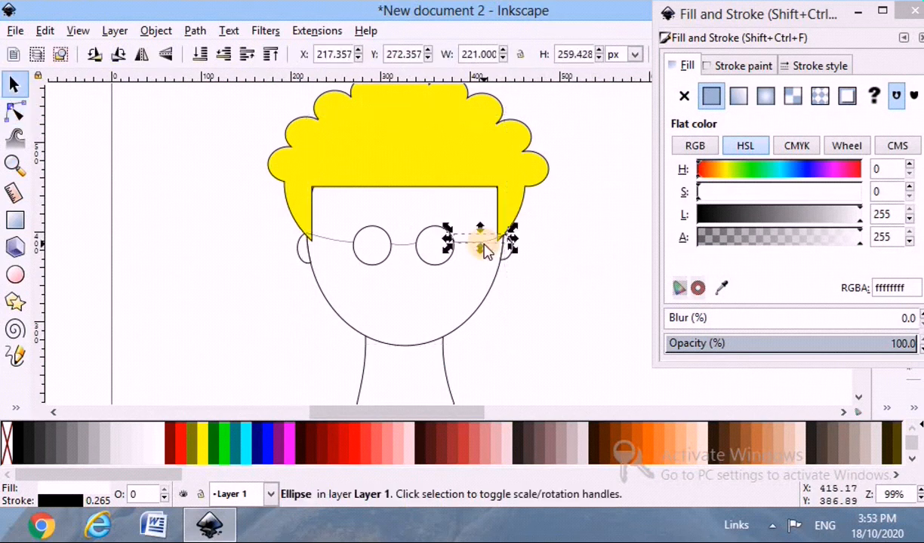
{"action": "left_click", "coordinate": [813, 63]}
{"action": "type", "text": "2"}
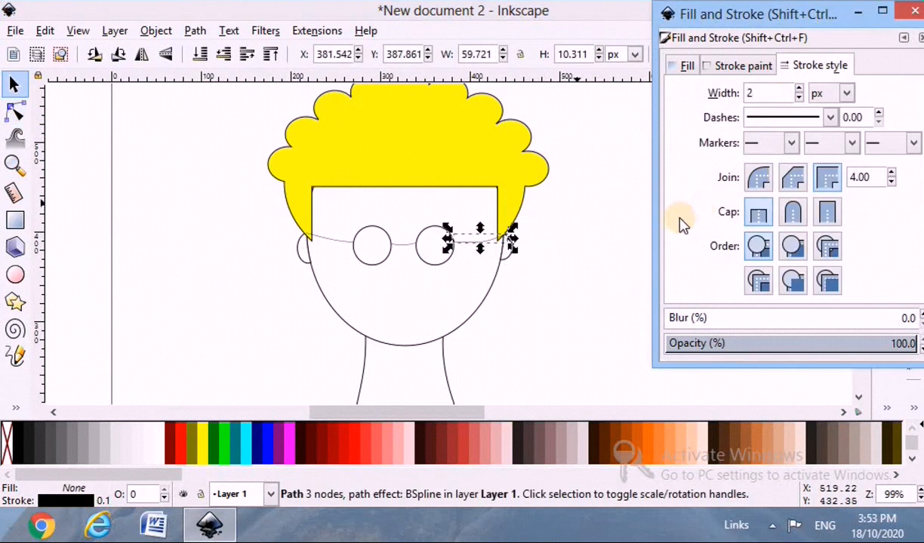
{"action": "left_click", "coordinate": [495, 314]}
Set the stroke width of the bridge curve between the lenses to 2 px.
{"action": "left_click", "coordinate": [407, 245]}
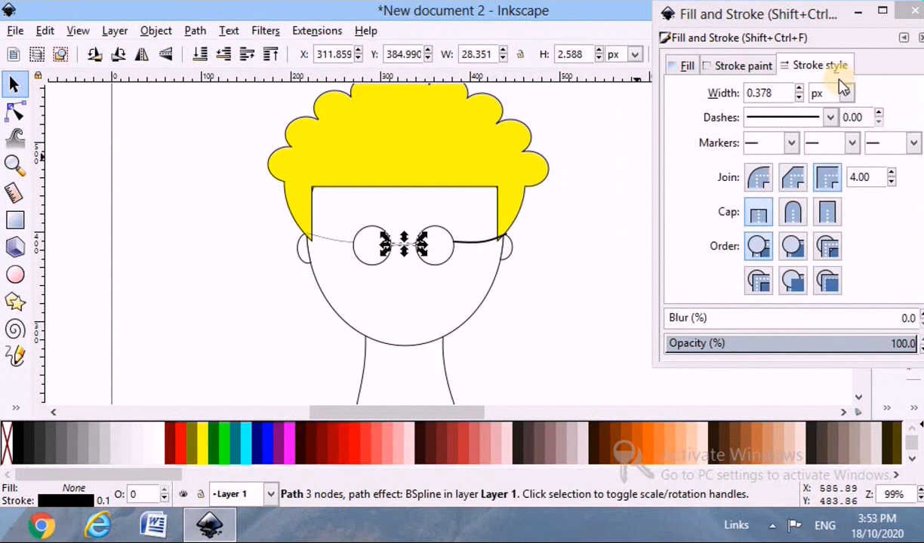
{"action": "left_click", "coordinate": [783, 95]}
{"action": "type", "text": "2"}
{"action": "left_click", "coordinate": [604, 232]}
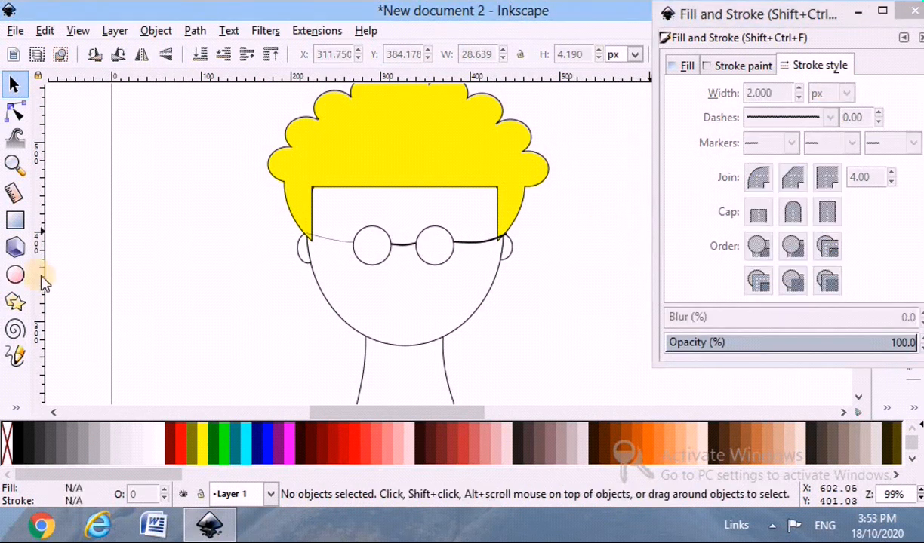
Set the stroke width of the left glasses arm to 2 px.
{"action": "left_click", "coordinate": [338, 241]}
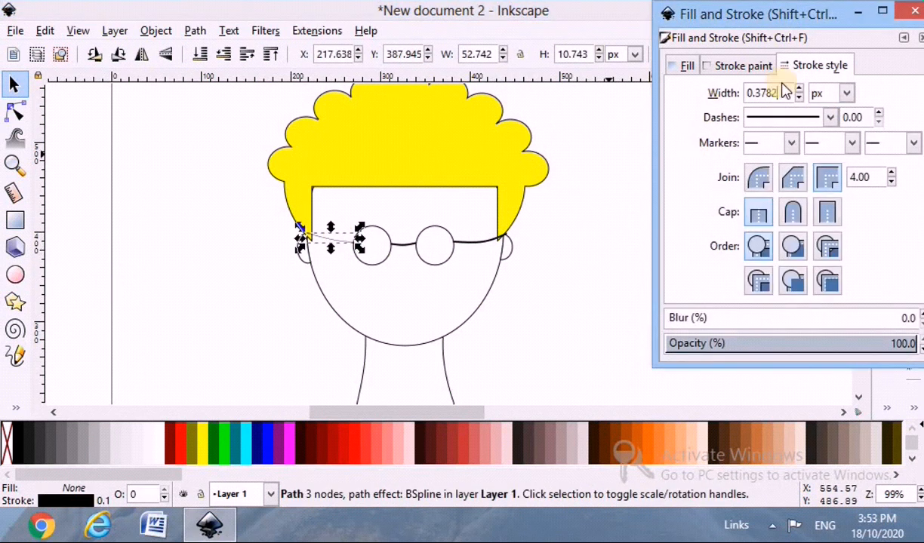
{"action": "type", "text": "2"}
{"action": "left_click", "coordinate": [632, 209]}
{"action": "scroll", "coordinate": [453, 301], "scroll_direction": "down", "scroll_amount": 2}
{"action": "scroll", "coordinate": [446, 291], "scroll_direction": "up", "scroll_amount": 3}
Enlarge both lenses by stretching each one outward and downward, away from the bridge.
{"action": "left_click", "coordinate": [455, 262]}
{"action": "left_click_drag", "start_coordinate": [487, 271], "coordinate": [504, 283]}
{"action": "left_click", "coordinate": [370, 260]}
{"action": "left_click_drag", "start_coordinate": [336, 278], "coordinate": [323, 296]}
{"action": "left_click", "coordinate": [434, 291]}
{"action": "scroll", "coordinate": [435, 289], "scroll_direction": "down", "scroll_amount": 2}
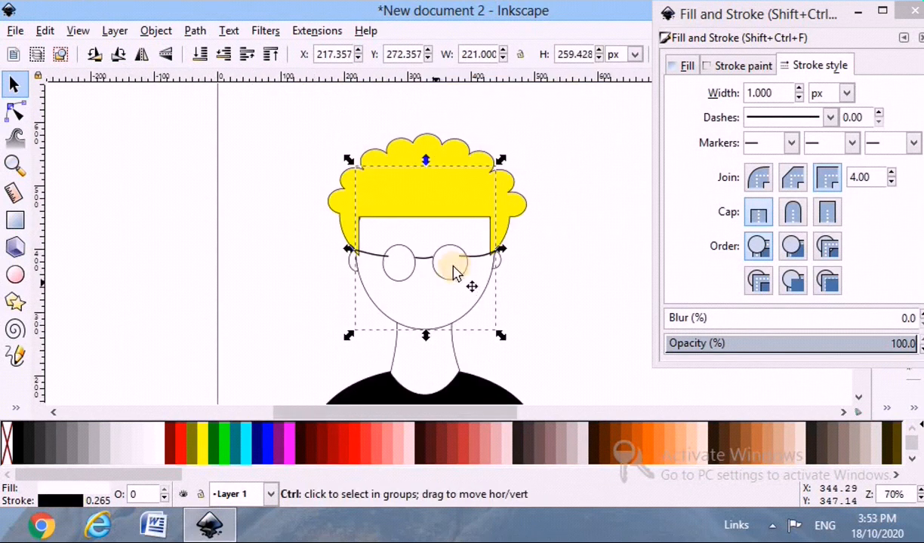
Pull the inner end node of the right glasses arm out to the edge of the enlarged right lens.
{"action": "scroll", "coordinate": [460, 257], "scroll_direction": "up", "scroll_amount": 4}
{"action": "left_click", "coordinate": [468, 231]}
{"action": "left_click", "coordinate": [15, 112]}
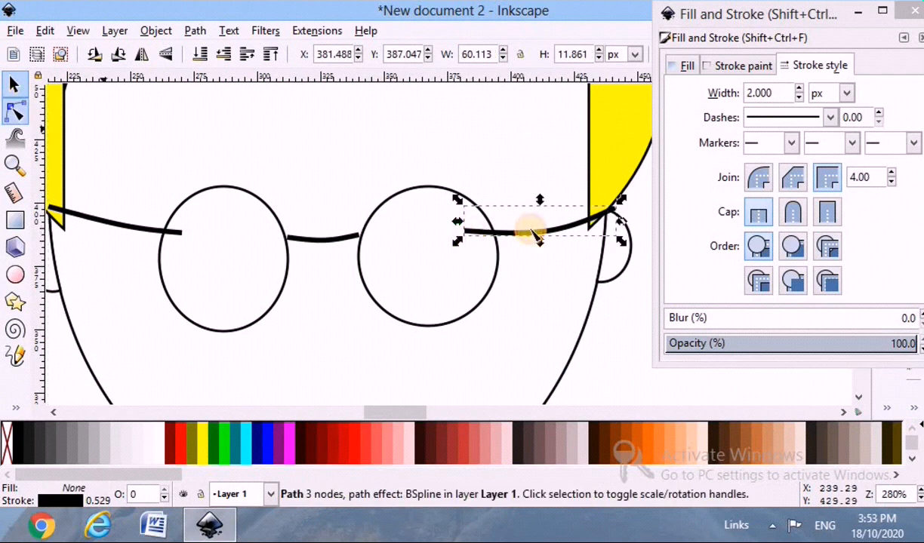
{"action": "left_click_drag", "start_coordinate": [464, 232], "coordinate": [492, 240]}
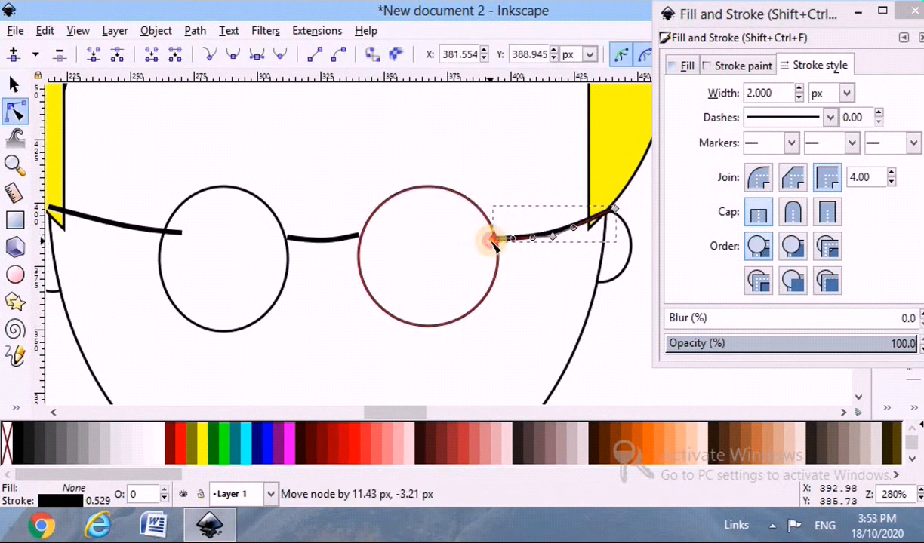
Move the left end node of the bridge curve onto the inner edge of the left lens.
{"action": "left_click", "coordinate": [326, 238]}
{"action": "scroll", "coordinate": [350, 233], "scroll_direction": "up", "scroll_amount": 2}
{"action": "left_click_drag", "start_coordinate": [234, 229], "coordinate": [233, 228]}
{"action": "scroll", "coordinate": [154, 281], "scroll_direction": "down", "scroll_amount": 3}
{"action": "scroll", "coordinate": [98, 277], "scroll_direction": "up", "scroll_amount": 1}
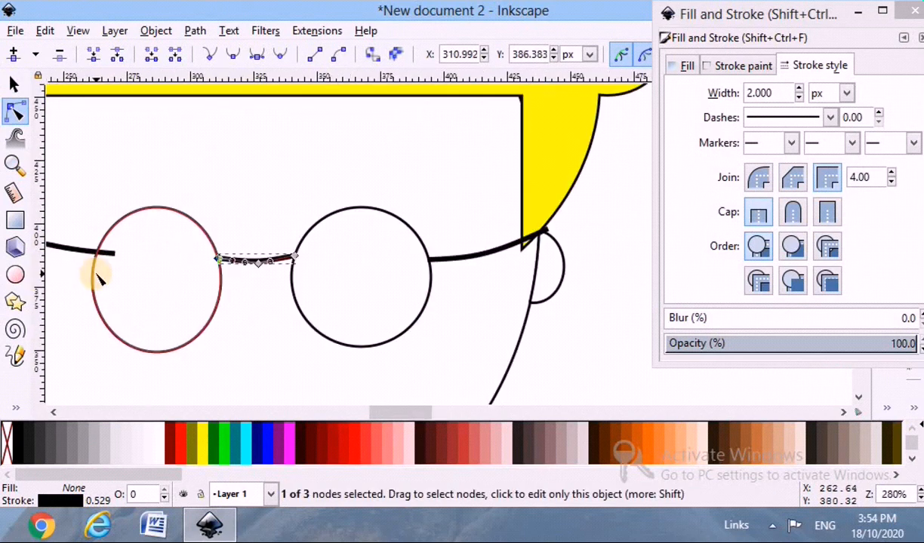
{"action": "scroll", "coordinate": [98, 278], "scroll_direction": "down", "scroll_amount": 2}
{"action": "scroll", "coordinate": [97, 274], "scroll_direction": "left", "scroll_amount": 8}
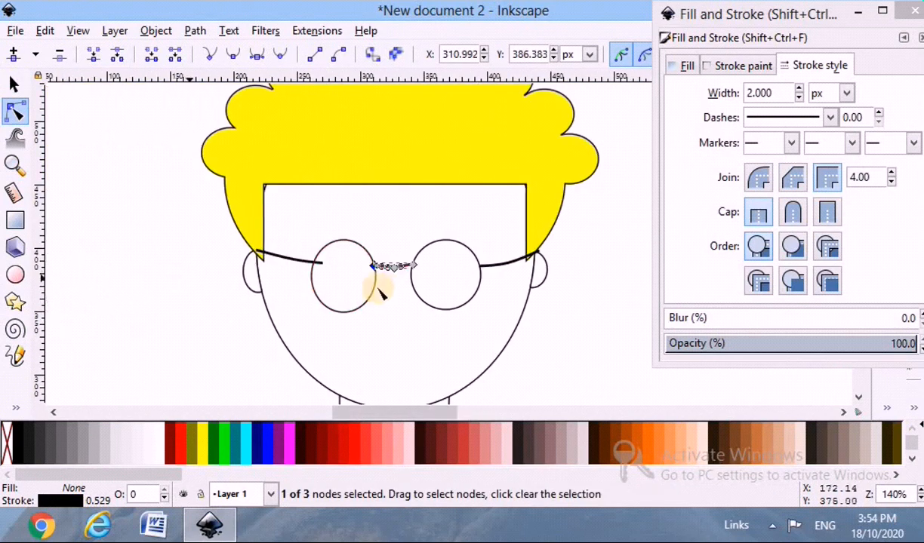
Pull the inner end node of the left glasses arm back to the enlarged left lens's outer edge.
{"action": "scroll", "coordinate": [314, 276], "scroll_direction": "up", "scroll_amount": 3}
{"action": "left_click", "coordinate": [340, 237]}
{"action": "left_click_drag", "start_coordinate": [339, 237], "coordinate": [313, 240]}
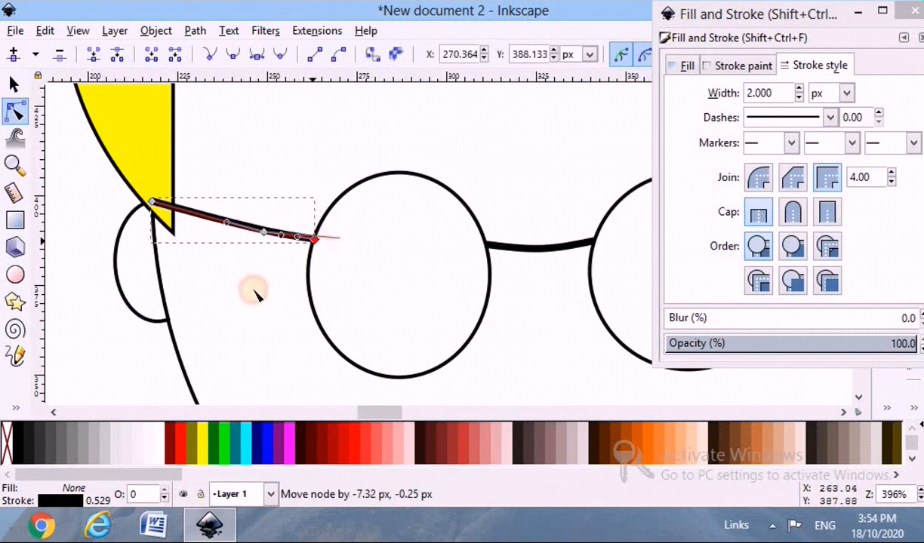
{"action": "left_click", "coordinate": [256, 291]}
{"action": "scroll", "coordinate": [258, 290], "scroll_direction": "down", "scroll_amount": 4}
{"action": "scroll", "coordinate": [190, 295], "scroll_direction": "down", "scroll_amount": 4}
{"action": "scroll", "coordinate": [190, 269], "scroll_direction": "down", "scroll_amount": 2}
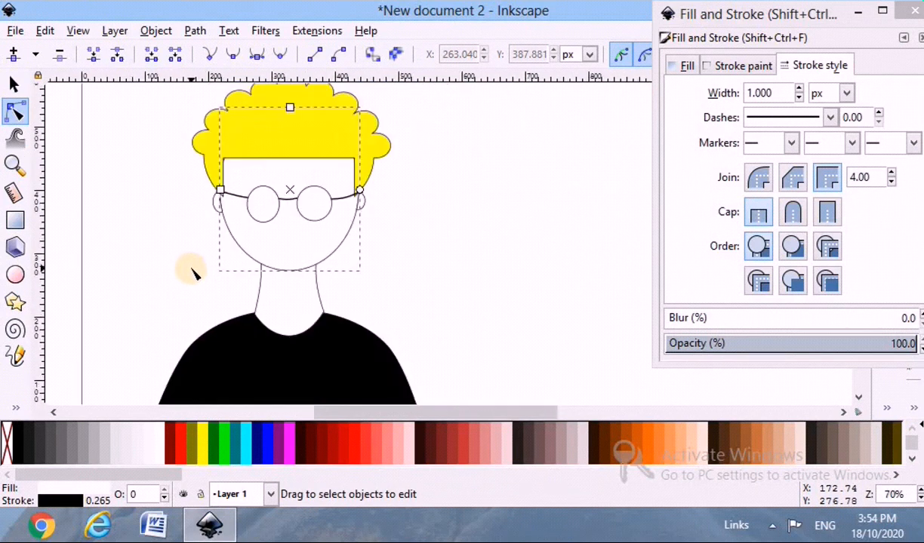
{"action": "left_click", "coordinate": [192, 276]}
{"action": "scroll", "coordinate": [527, 417], "scroll_direction": "left", "scroll_amount": 2}
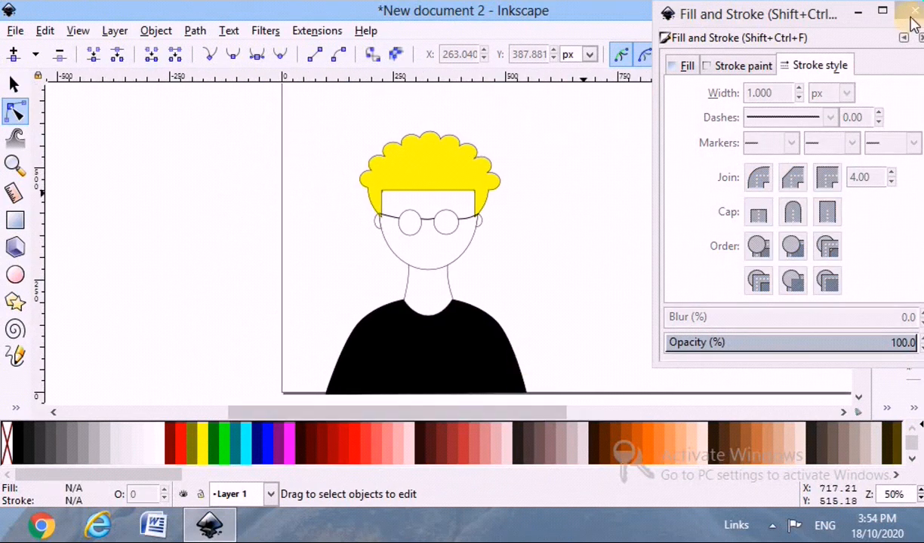
Draw a small upright ellipse about 9 by 20 px inside the left lens as a pupil.
{"action": "left_click", "coordinate": [914, 11]}
{"action": "scroll", "coordinate": [495, 263], "scroll_direction": "up", "scroll_amount": 1}
{"action": "scroll", "coordinate": [309, 262], "scroll_direction": "up", "scroll_amount": 2}
{"action": "scroll", "coordinate": [553, 243], "scroll_direction": "up", "scroll_amount": 3}
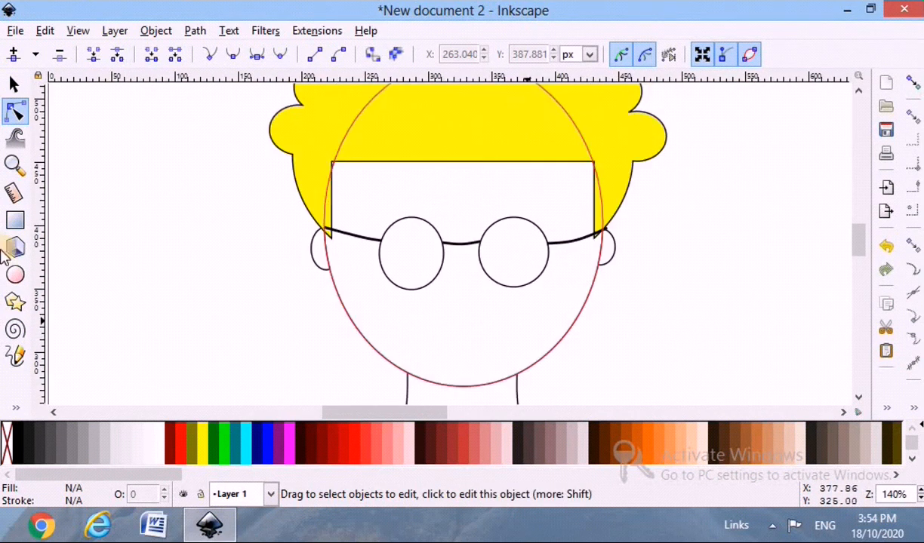
{"action": "left_click", "coordinate": [15, 274]}
{"action": "left_click_drag", "start_coordinate": [447, 288], "coordinate": [428, 274]}
{"action": "scroll", "coordinate": [432, 274], "scroll_direction": "up", "scroll_amount": 1}
Fill the pupil with black and place a duplicate of it inside the right lens.
{"action": "left_click_drag", "start_coordinate": [390, 229], "coordinate": [643, 240]}
{"action": "left_click", "coordinate": [15, 85]}
{"action": "scroll", "coordinate": [342, 269], "scroll_direction": "up", "scroll_amount": 1}
{"action": "left_click", "coordinate": [9, 438]}
{"action": "key", "text": "ctrl+d"}
Draw a shallow arched eyebrow curve about 52 px wide with the Pen tool and position it above the left lens.
{"action": "left_click", "coordinate": [15, 407]}
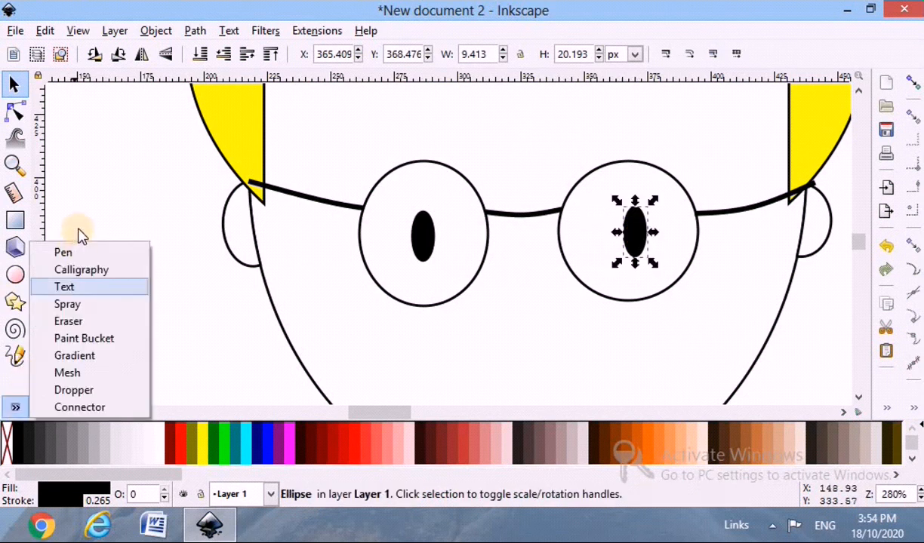
{"action": "left_click", "coordinate": [68, 255]}
{"action": "scroll", "coordinate": [396, 188], "scroll_direction": "up", "scroll_amount": 1}
{"action": "scroll", "coordinate": [400, 196], "scroll_direction": "up", "scroll_amount": 2}
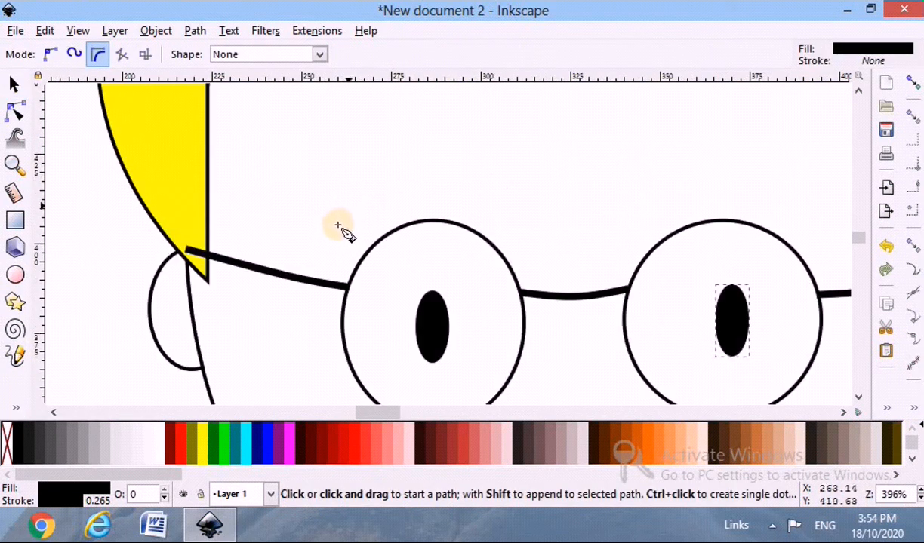
{"action": "left_click", "coordinate": [332, 228]}
{"action": "left_click", "coordinate": [421, 190]}
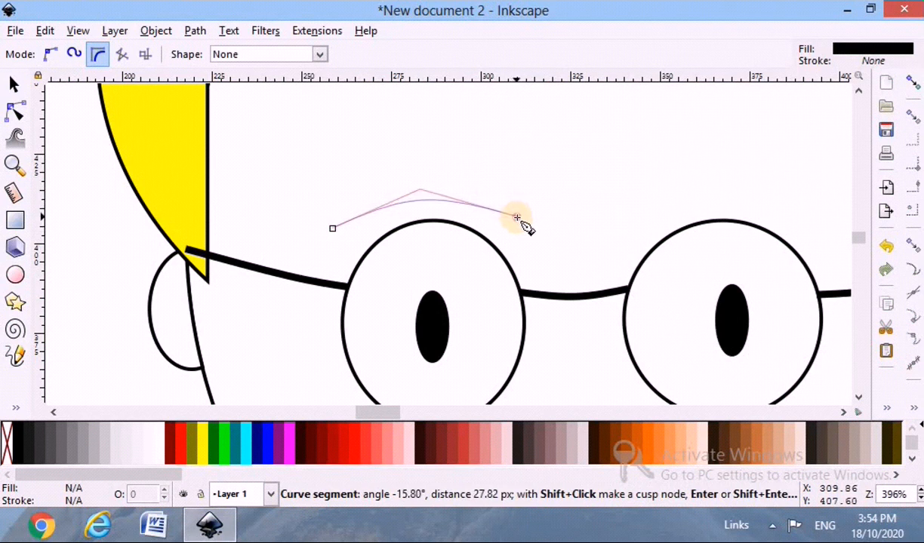
{"action": "double_click", "coordinate": [517, 219]}
{"action": "left_click", "coordinate": [14, 84]}
{"action": "left_click_drag", "start_coordinate": [412, 214], "coordinate": [428, 204]}
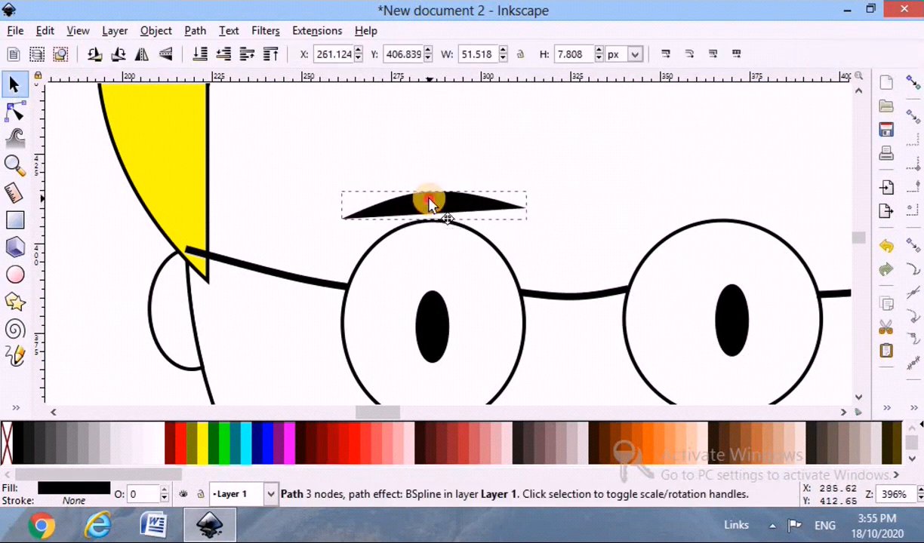
Give the left eyebrow a flat black stroke and remove its fill.
{"action": "key", "text": "ctrl+shift+f"}
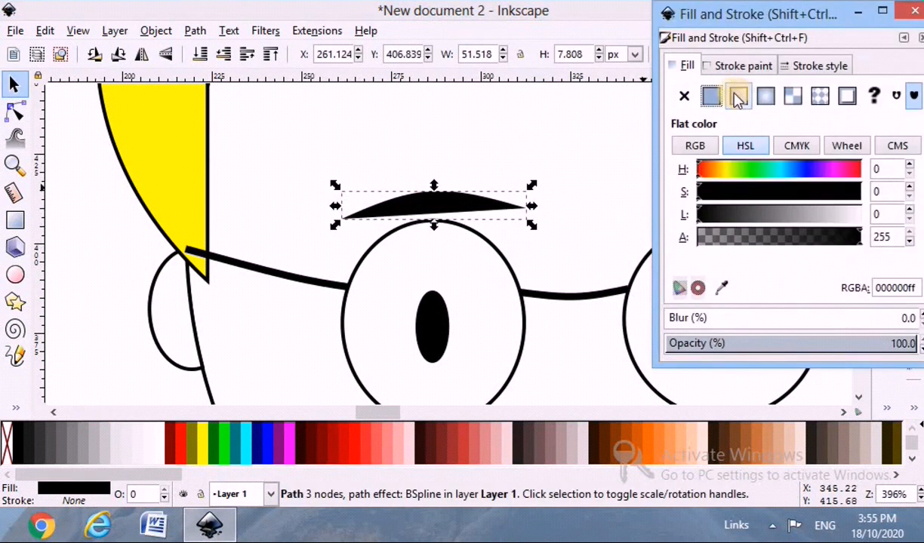
{"action": "left_click", "coordinate": [738, 68]}
{"action": "left_click", "coordinate": [711, 96]}
{"action": "left_click", "coordinate": [688, 68]}
{"action": "left_click", "coordinate": [685, 96]}
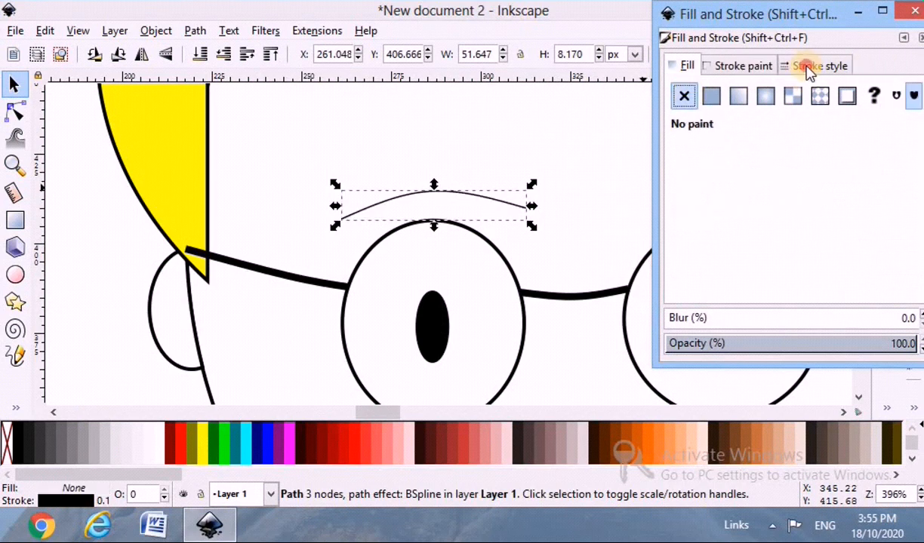
Set the left eyebrow's stroke width to 4 px.
{"action": "left_click", "coordinate": [808, 66]}
{"action": "type", "text": "4"}
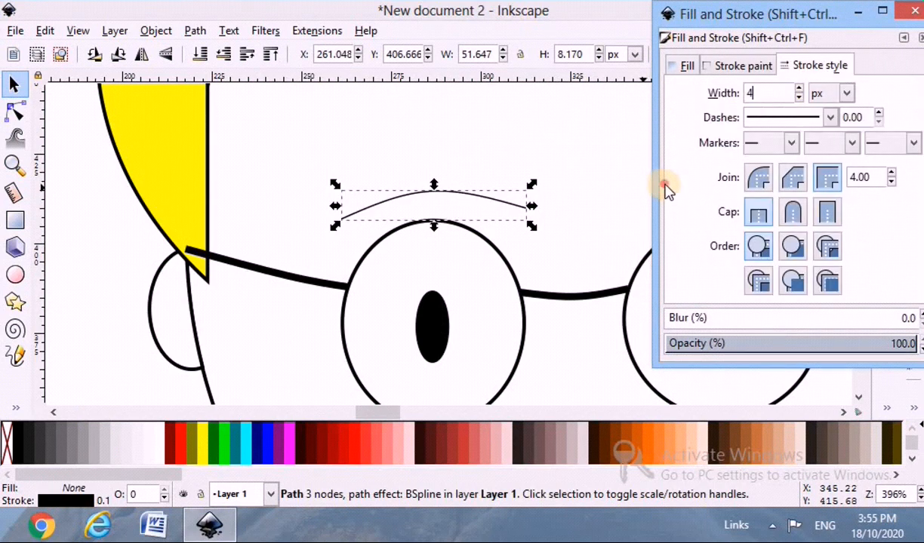
{"action": "left_click", "coordinate": [598, 218]}
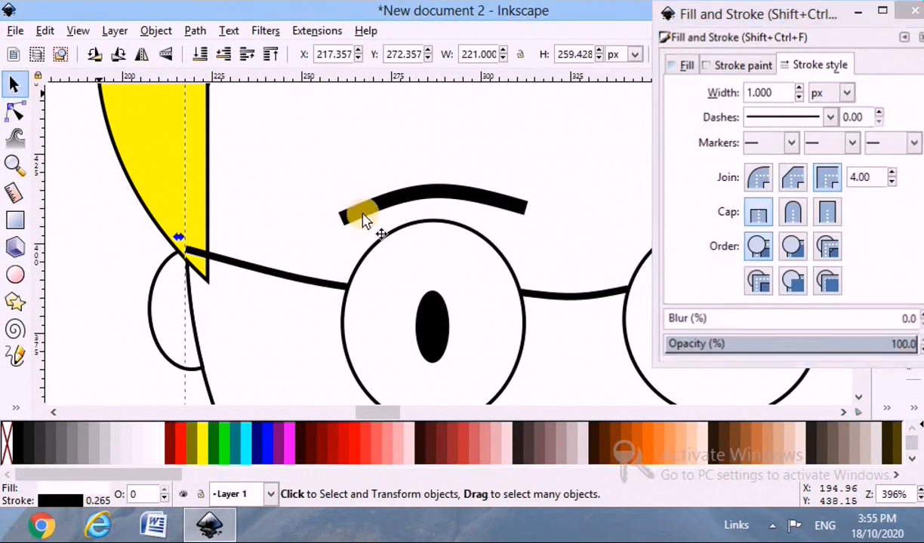
Shift the left eyebrow slightly outward and raise its outer end node to even out the arch.
{"action": "left_click", "coordinate": [363, 218]}
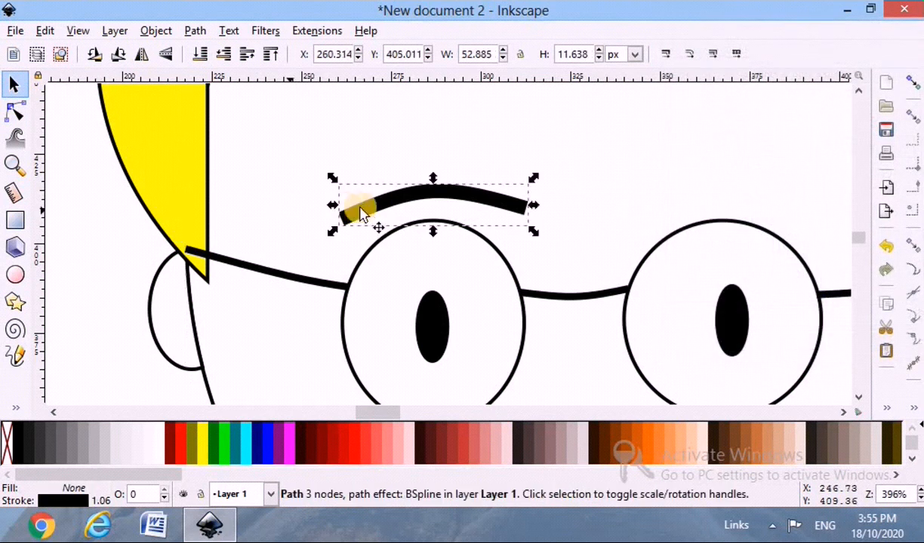
{"action": "left_click", "coordinate": [17, 111]}
{"action": "left_click_drag", "start_coordinate": [336, 214], "coordinate": [330, 208]}
{"action": "left_click", "coordinate": [309, 225]}
{"action": "left_click", "coordinate": [355, 208]}
{"action": "key", "text": "s"}
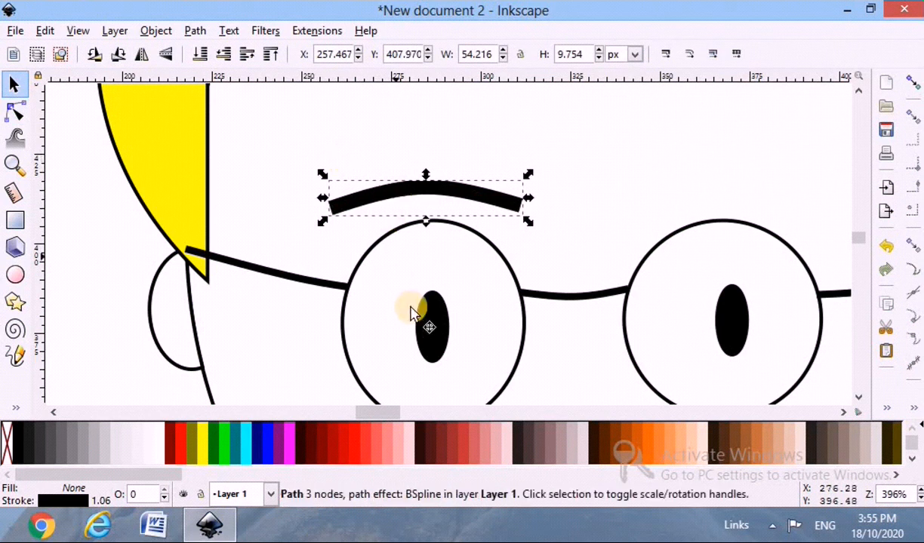
Duplicate the left eyebrow and place the copy above the right lens.
{"action": "scroll", "coordinate": [411, 313], "scroll_direction": "down", "scroll_amount": 3, "text": "ctrl"}
{"action": "key", "text": "ctrl+d"}
{"action": "left_click_drag", "start_coordinate": [409, 269], "coordinate": [526, 266]}
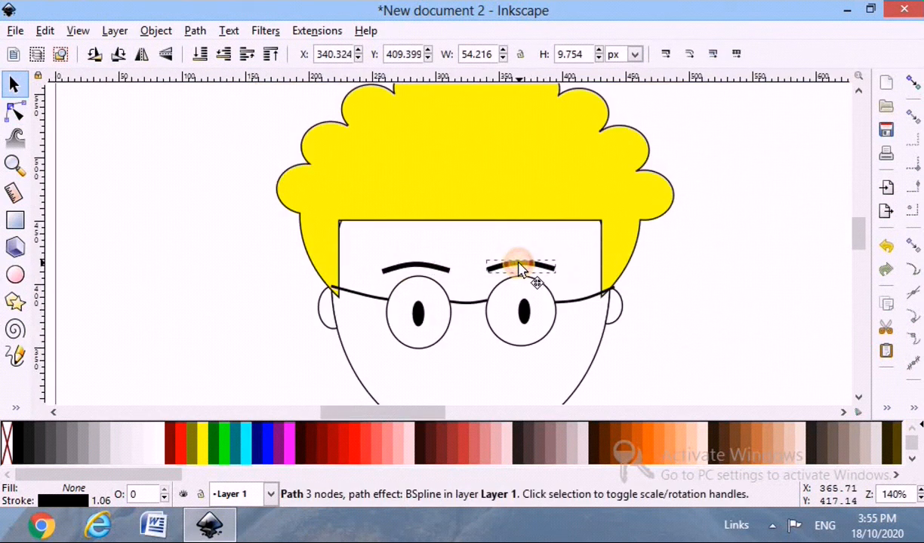
Place a copy of the eyebrow centred below the glasses and flip it vertically to form a smiling mouth.
{"action": "scroll", "coordinate": [462, 317], "scroll_direction": "down", "scroll_amount": 2}
{"action": "left_click_drag", "start_coordinate": [419, 196], "coordinate": [483, 316]}
{"action": "key", "text": "ctrl+d"}
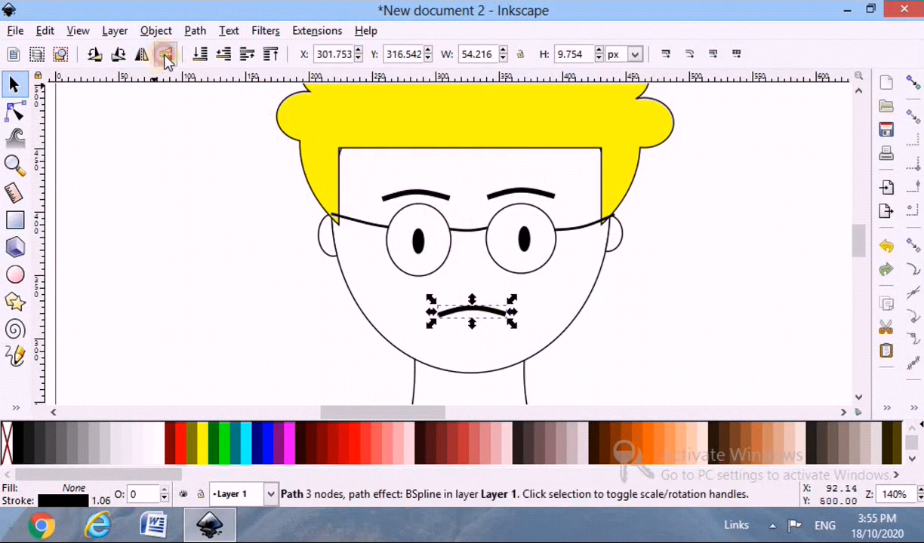
{"action": "left_click", "coordinate": [316, 294]}
Draw a curved nose path with the Pen tool from between the lenses down to just above the mouth.
{"action": "left_click", "coordinate": [10, 409]}
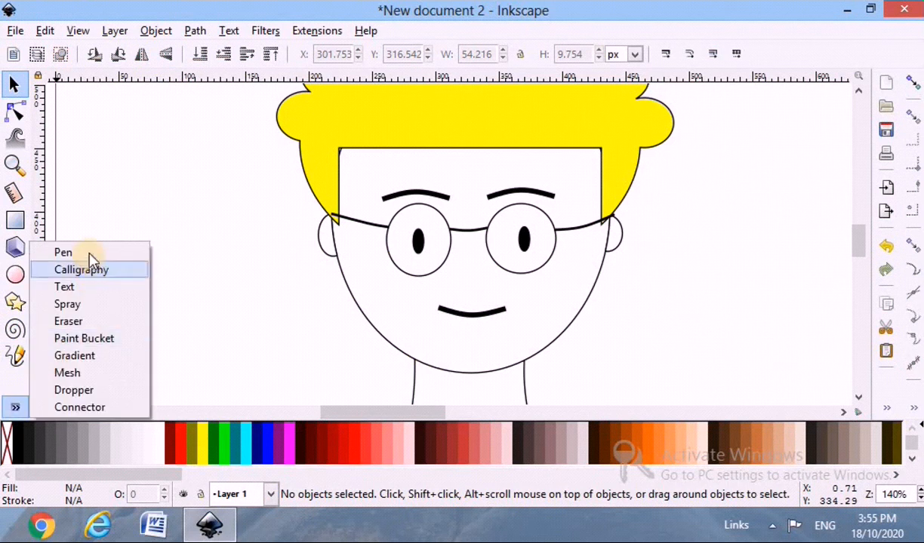
{"action": "left_click", "coordinate": [35, 251]}
{"action": "scroll", "coordinate": [504, 310], "scroll_direction": "up", "scroll_amount": 2}
{"action": "left_click", "coordinate": [420, 171]}
{"action": "left_click", "coordinate": [390, 265]}
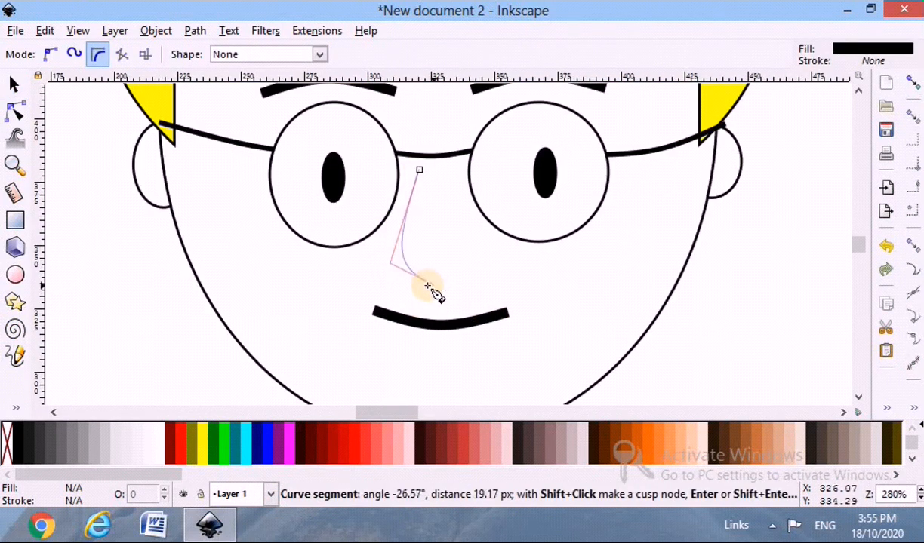
{"action": "left_click", "coordinate": [427, 286]}
{"action": "double_click", "coordinate": [473, 267]}
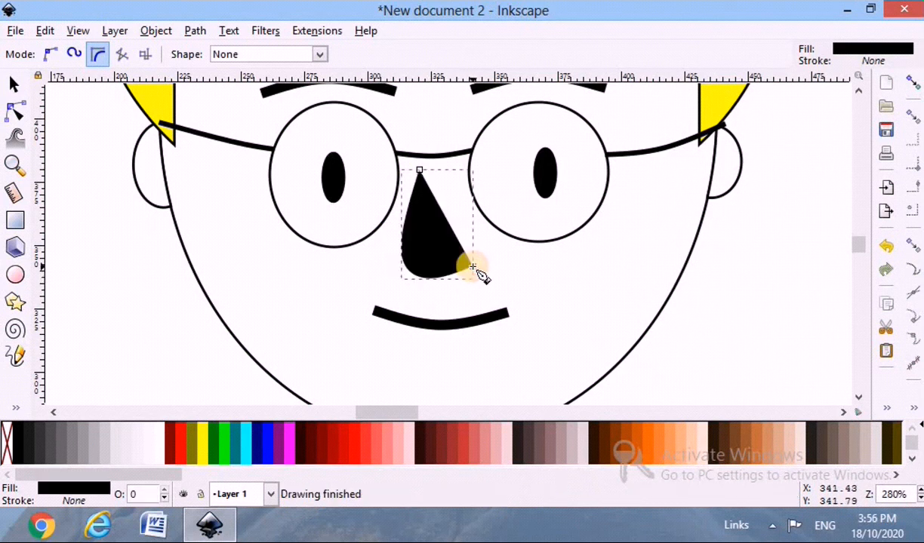
Remove the nose's fill and give it a solid black stroke 4 px wide.
{"action": "left_click", "coordinate": [81, 488]}
{"action": "left_click", "coordinate": [252, 119]}
{"action": "left_click", "coordinate": [246, 145]}
{"action": "left_click", "coordinate": [222, 116]}
{"action": "left_click", "coordinate": [219, 145]}
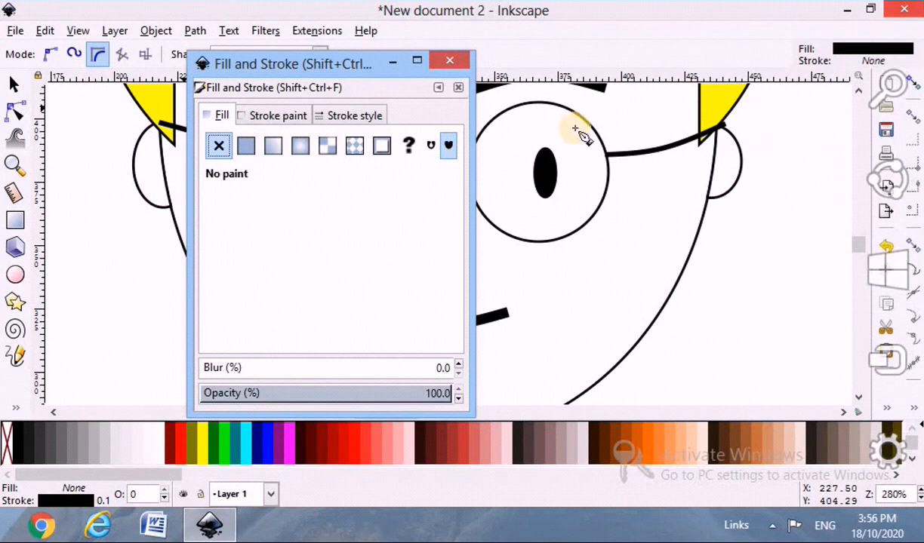
{"action": "left_click", "coordinate": [357, 115]}
{"action": "type", "text": "4"}
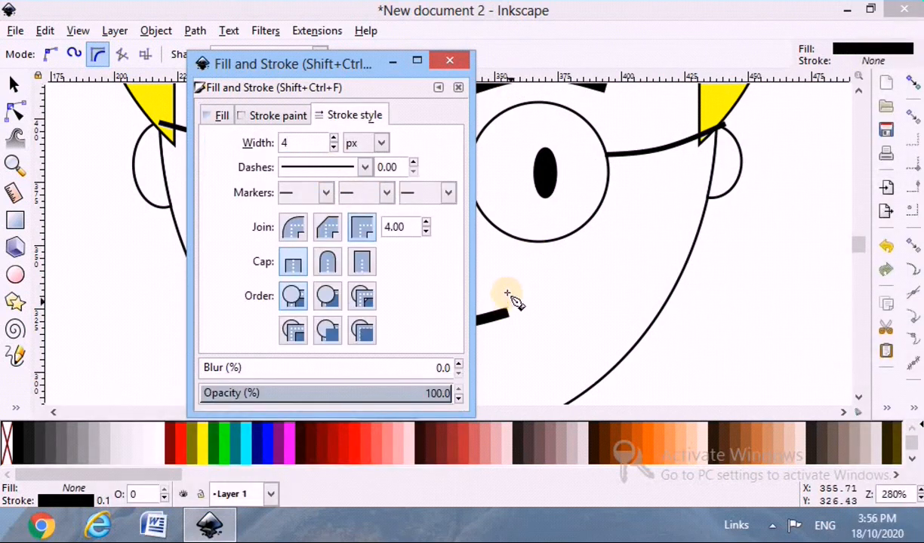
{"action": "left_click", "coordinate": [508, 293]}
{"action": "scroll", "coordinate": [214, 294], "scroll_direction": "down", "scroll_amount": 3}
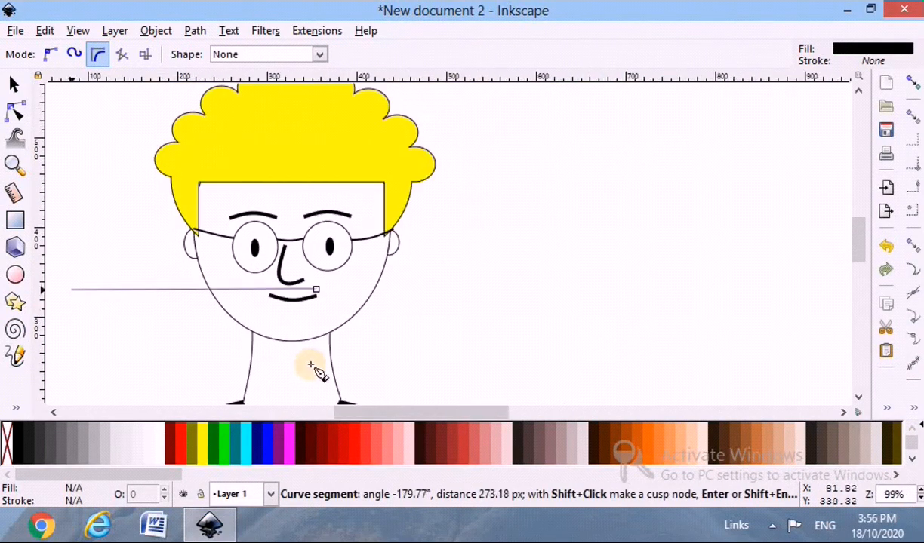
{"action": "left_click", "coordinate": [14, 85]}
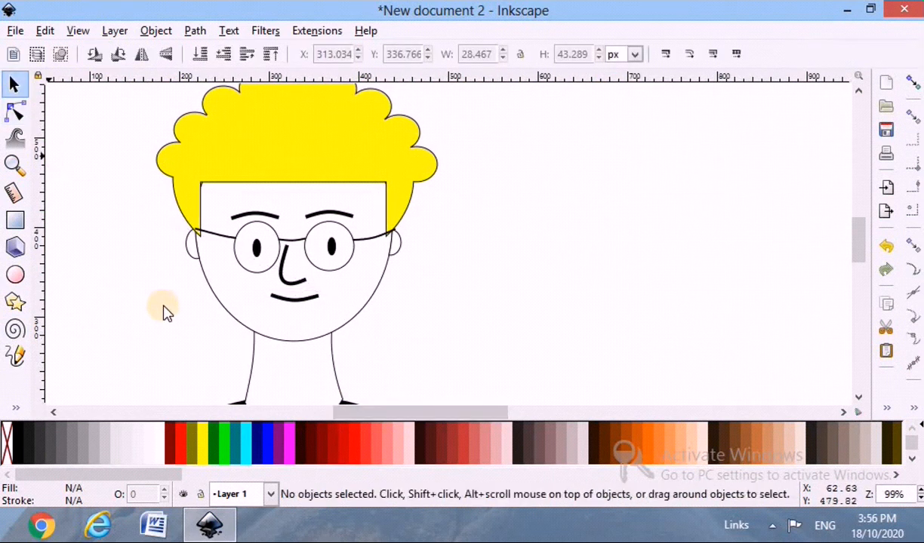
Bow the left inner edge of the hair slightly toward the face and insert a node midway along it.
{"action": "scroll", "coordinate": [160, 308], "scroll_direction": "down", "scroll_amount": 1}
{"action": "left_click_drag", "start_coordinate": [417, 412], "coordinate": [383, 415]}
{"action": "scroll", "coordinate": [286, 350], "scroll_direction": "up", "scroll_amount": 3}
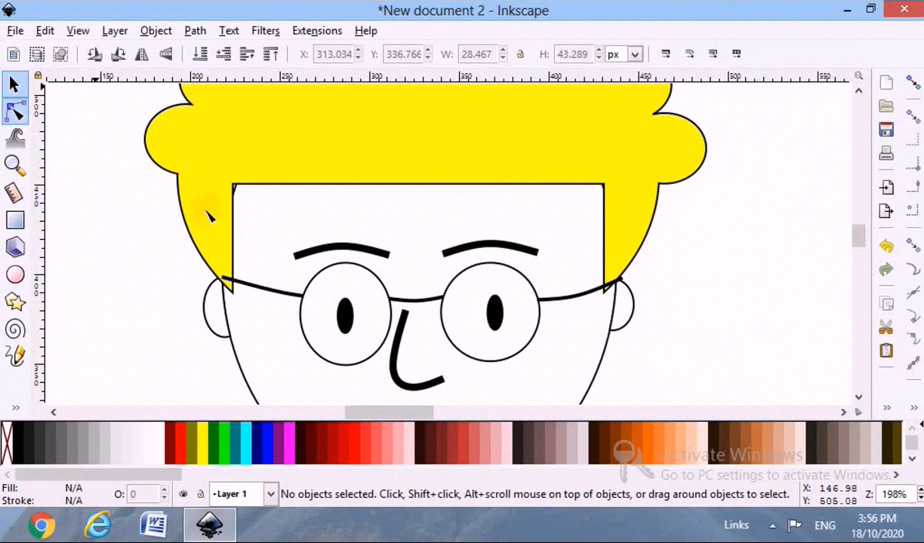
{"action": "scroll", "coordinate": [235, 221], "scroll_direction": "up", "scroll_amount": 1}
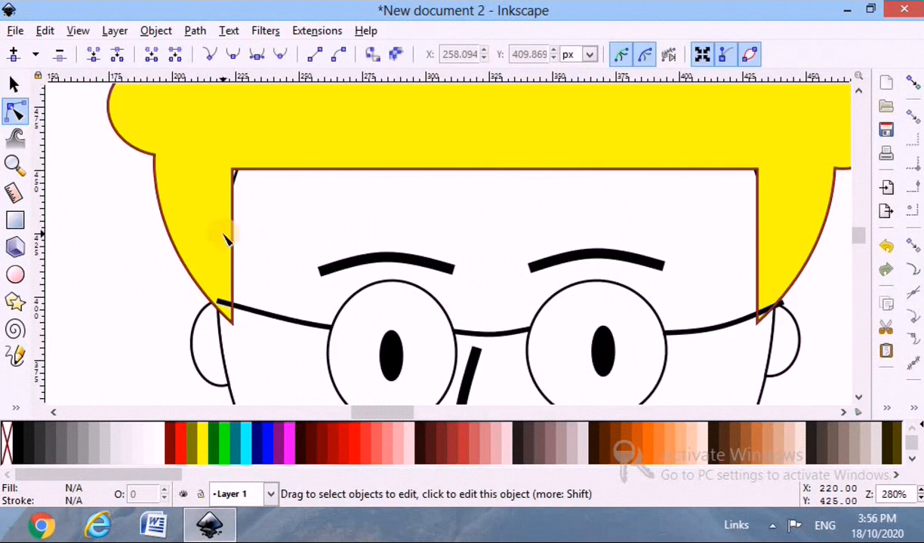
{"action": "left_click", "coordinate": [232, 243]}
{"action": "left_click_drag", "start_coordinate": [233, 242], "coordinate": [240, 241]}
{"action": "double_click", "coordinate": [240, 242]}
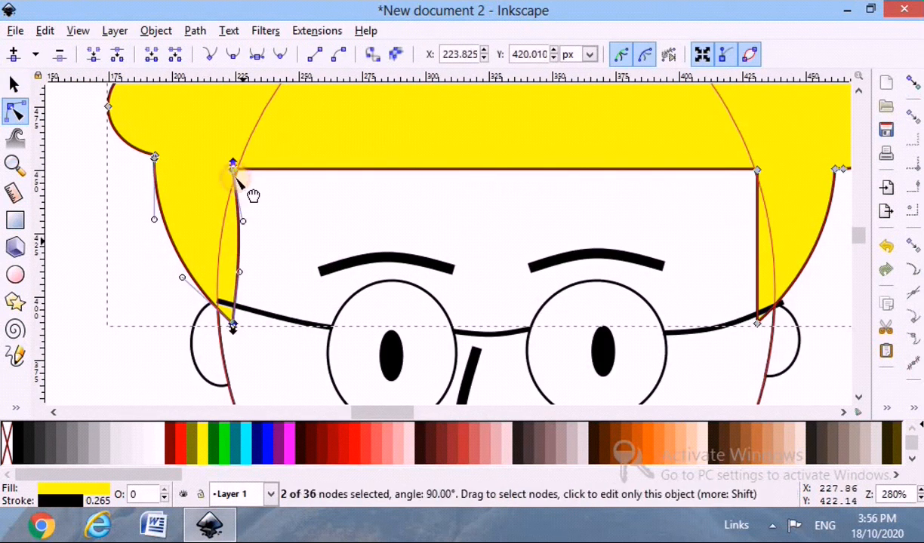
Try to shift the node at the fringe's left corner inward.
{"action": "left_click_drag", "start_coordinate": [234, 172], "coordinate": [246, 173]}
{"action": "key", "text": "ctrl+z"}
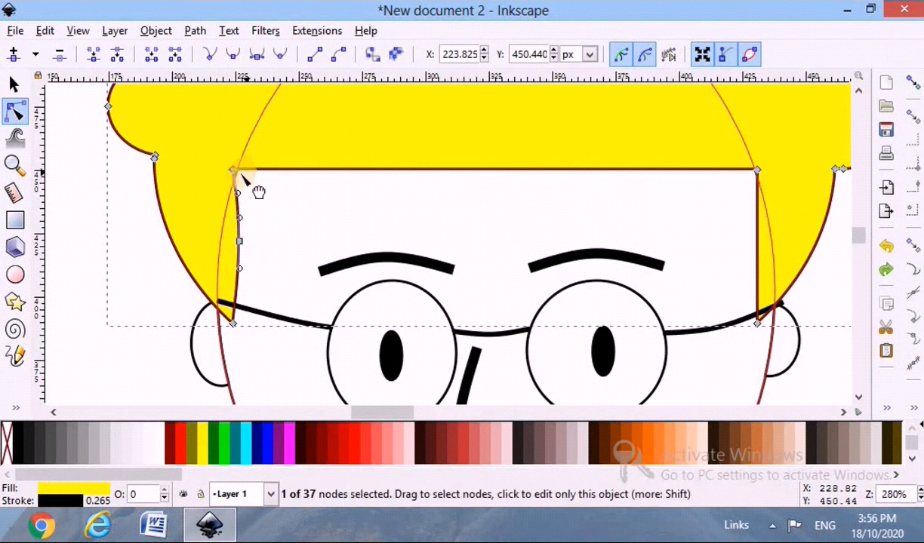
{"action": "scroll", "coordinate": [229, 183], "scroll_direction": "up", "scroll_amount": 2}
{"action": "left_click_drag", "start_coordinate": [258, 161], "coordinate": [264, 157]}
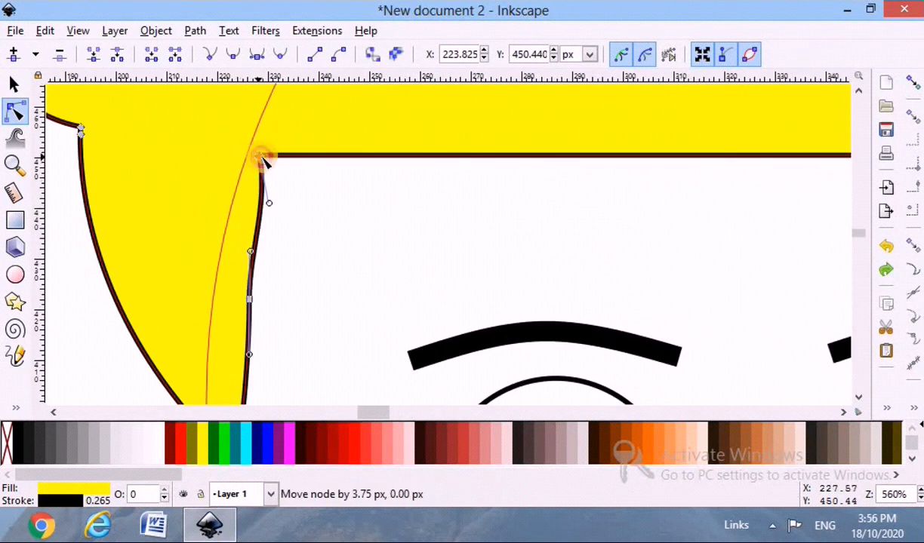
{"action": "key", "text": "ctrl+z"}
Bend the fringe's straight lower edge slightly downward and bow the right inner edge of the hair toward the face.
{"action": "left_click_drag", "start_coordinate": [571, 159], "coordinate": [583, 188]}
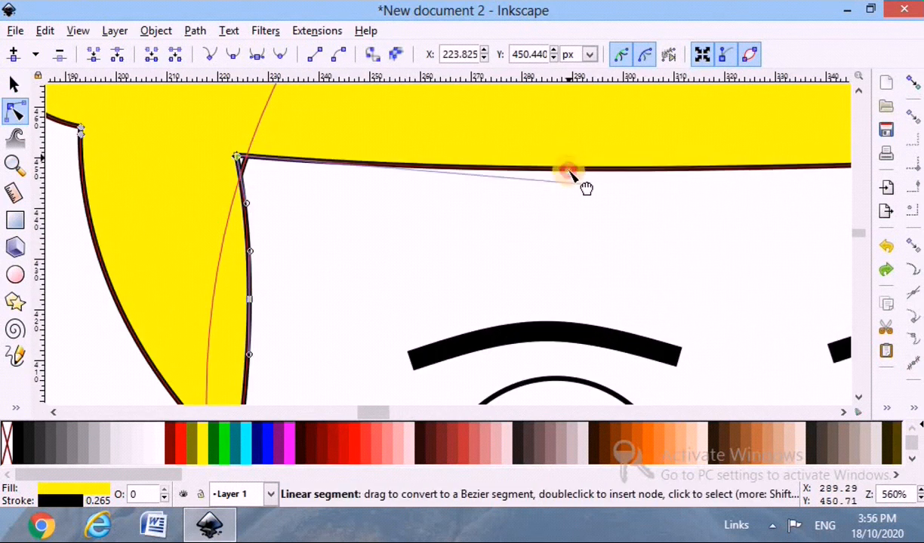
{"action": "scroll", "coordinate": [507, 256], "scroll_direction": "down", "scroll_amount": 3}
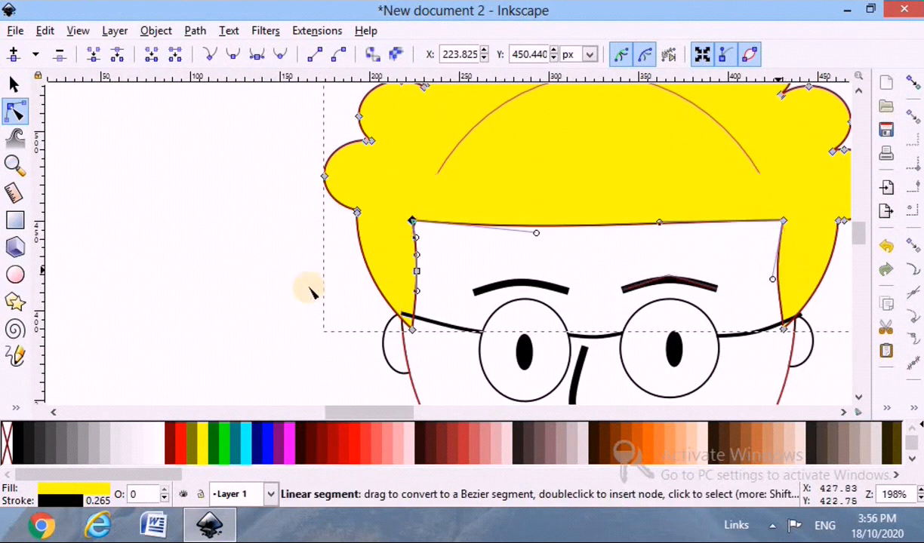
{"action": "left_click", "coordinate": [284, 290]}
{"action": "scroll", "coordinate": [284, 290], "scroll_direction": "down", "scroll_amount": 3}
{"action": "scroll", "coordinate": [413, 309], "scroll_direction": "up", "scroll_amount": 2}
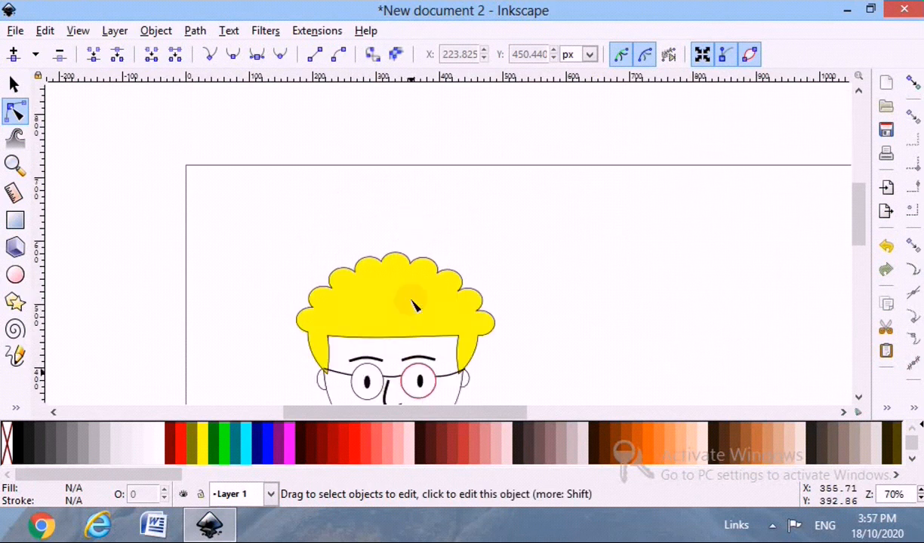
Group all parts of the character and move the group to the middle of the page.
{"action": "scroll", "coordinate": [412, 300], "scroll_direction": "down", "scroll_amount": 5}
{"action": "scroll", "coordinate": [460, 329], "scroll_direction": "down", "scroll_amount": 1}
{"action": "scroll", "coordinate": [463, 338], "scroll_direction": "down", "scroll_amount": 1}
{"action": "scroll", "coordinate": [464, 338], "scroll_direction": "up", "scroll_amount": 1}
{"action": "scroll", "coordinate": [461, 333], "scroll_direction": "down", "scroll_amount": 1}
{"action": "left_click", "coordinate": [15, 83]}
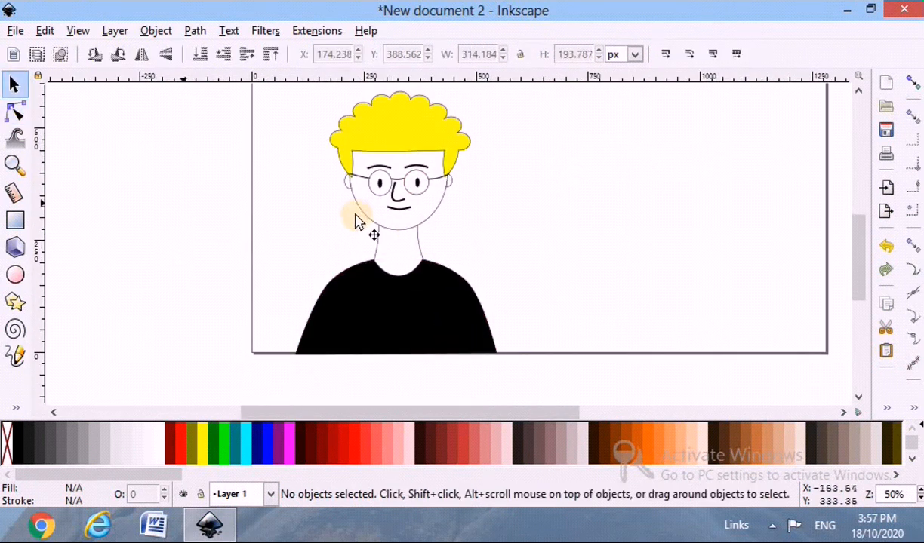
{"action": "scroll", "coordinate": [361, 219], "scroll_direction": "down", "scroll_amount": 1}
{"action": "left_click_drag", "start_coordinate": [305, 99], "coordinate": [472, 348]}
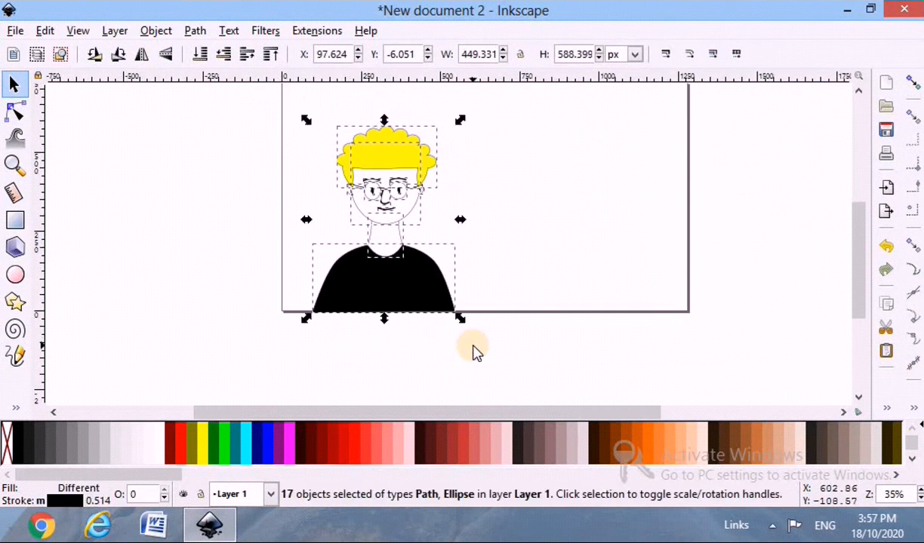
{"action": "key", "text": "ctrl+g"}
{"action": "scroll", "coordinate": [477, 219], "scroll_direction": "up", "scroll_amount": 1}
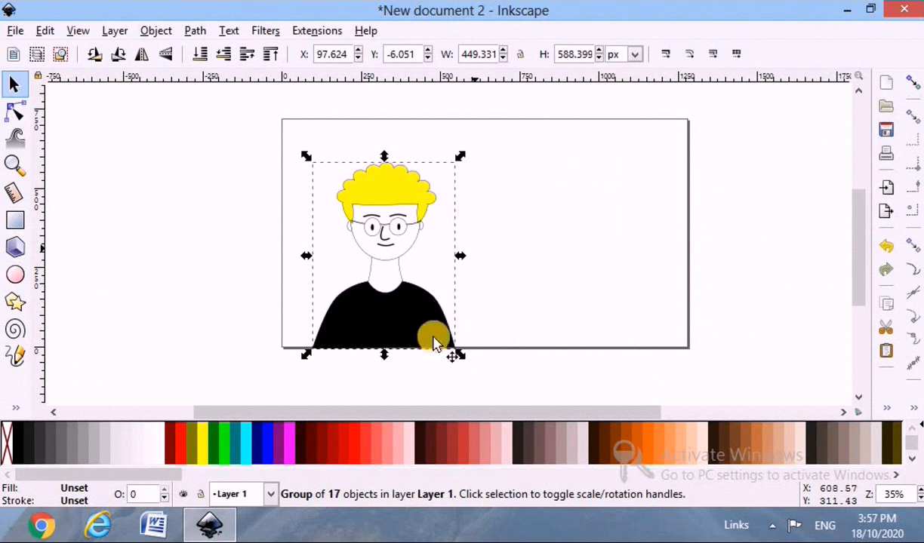
{"action": "left_click_drag", "start_coordinate": [440, 282], "coordinate": [474, 291]}
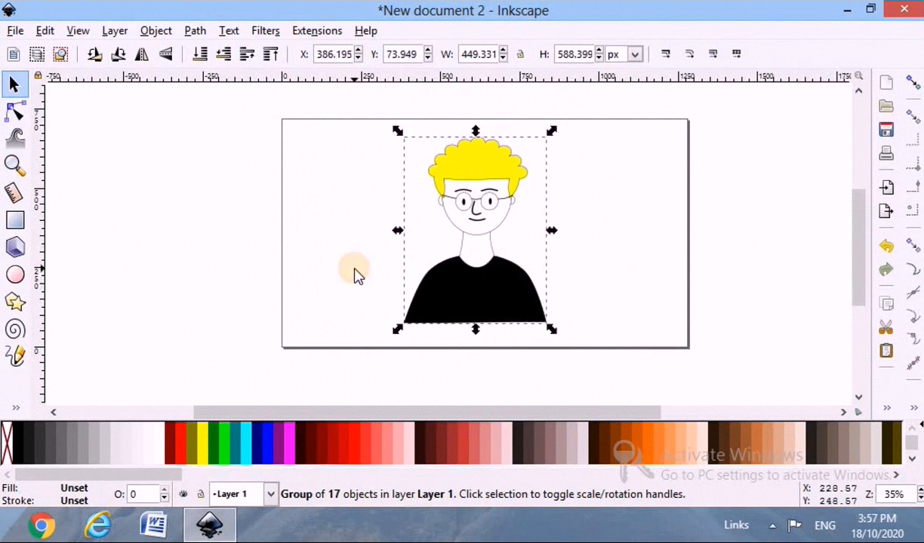